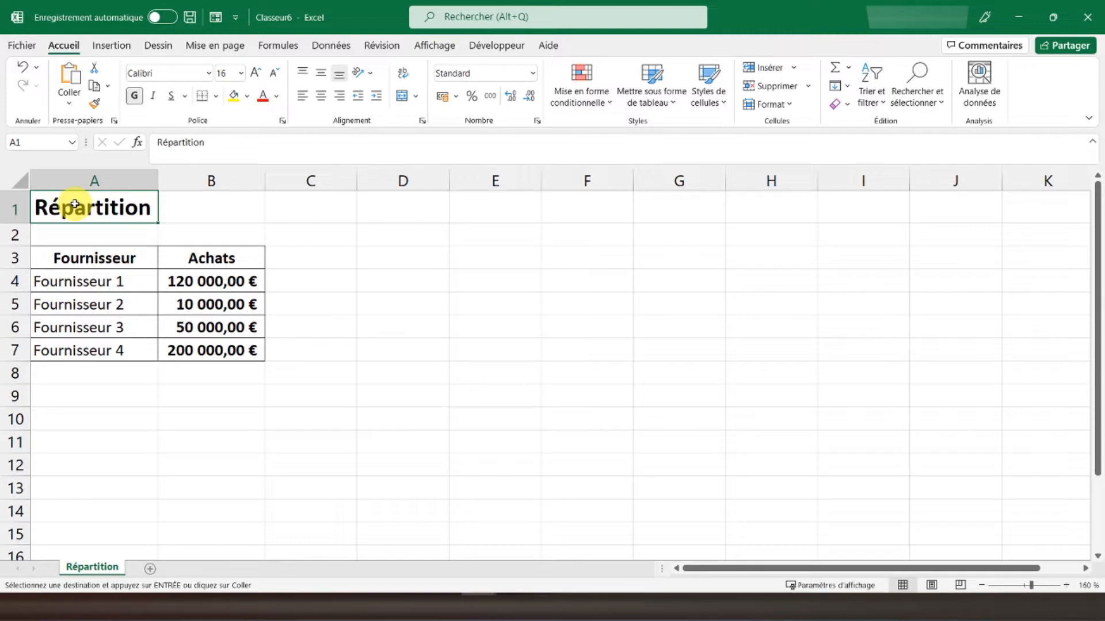
{"action": "left_click", "coordinate": [57, 257]}
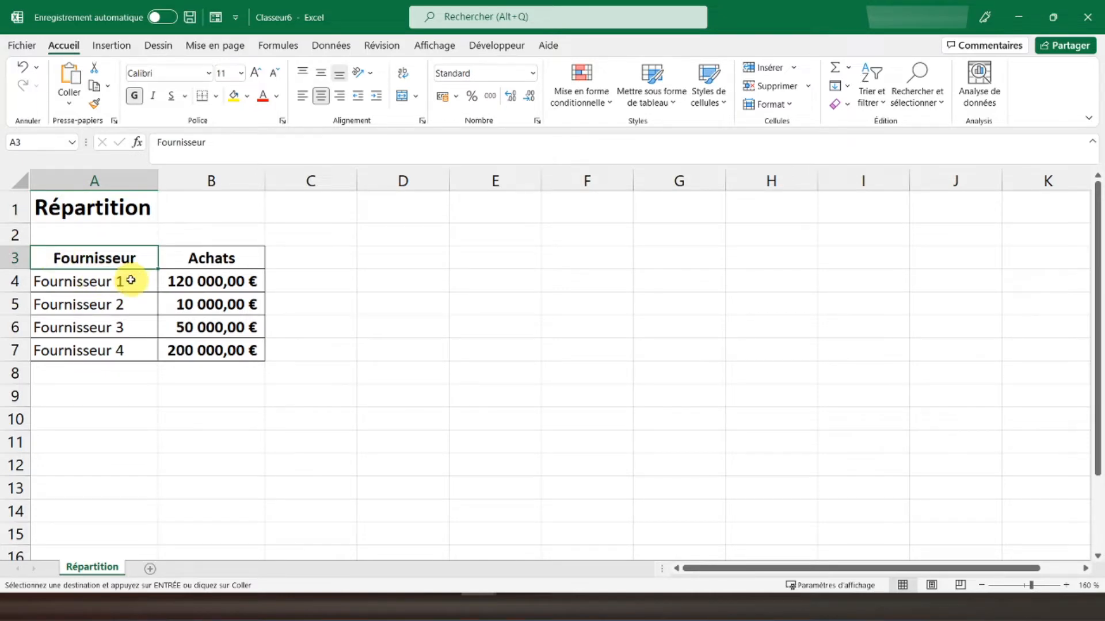
{"action": "left_click", "coordinate": [183, 256]}
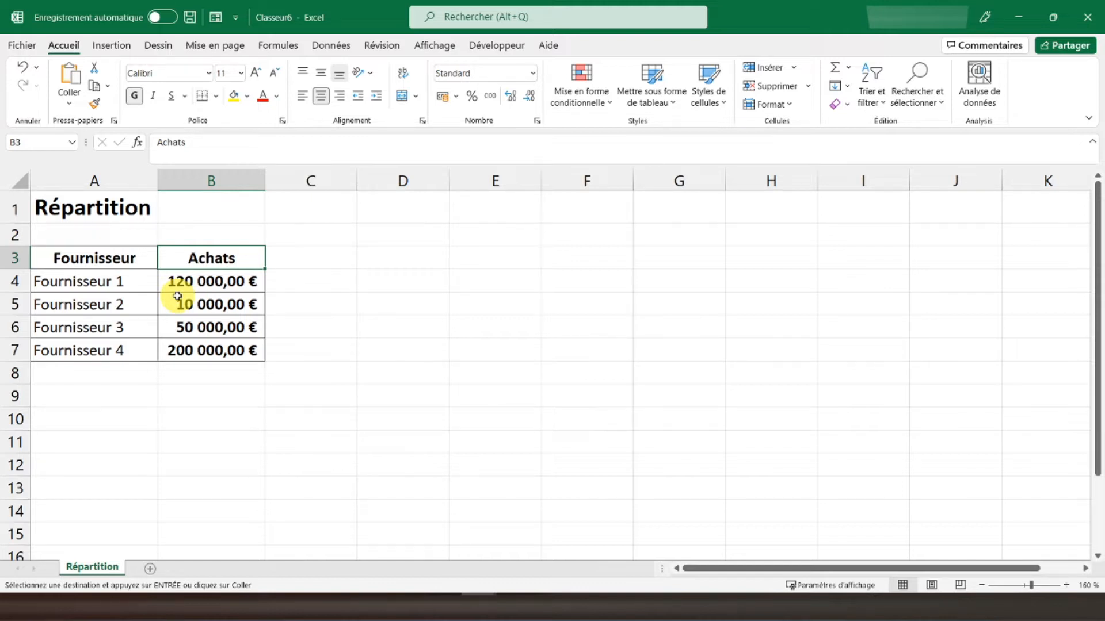
{"action": "left_click_drag", "start_coordinate": [90, 258], "coordinate": [185, 357]}
{"action": "key", "text": "ctrl+v"}
{"action": "left_click", "coordinate": [118, 260]}
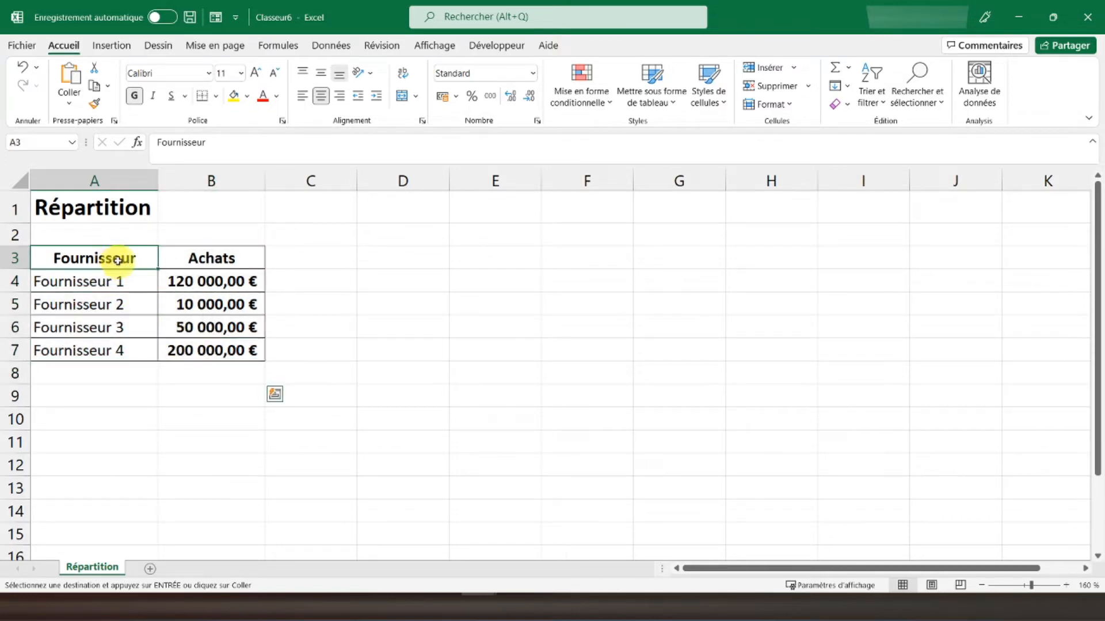
Insert a 2D pie chart from the supplier purchases table in A3:B7.
{"action": "left_click_drag", "start_coordinate": [107, 255], "coordinate": [167, 345]}
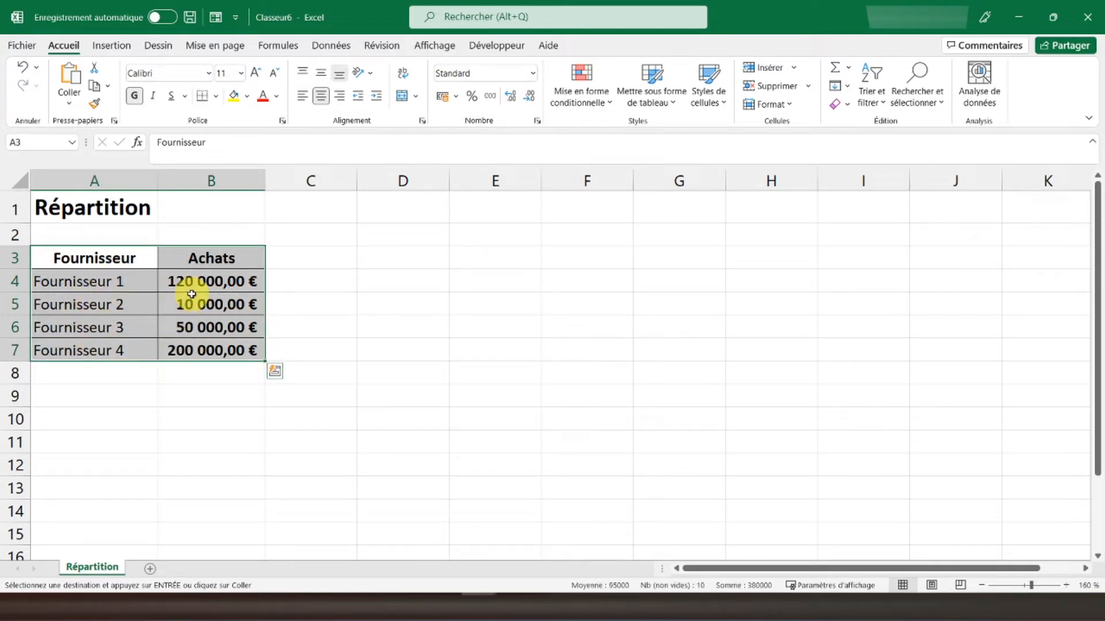
{"action": "left_click", "coordinate": [111, 48]}
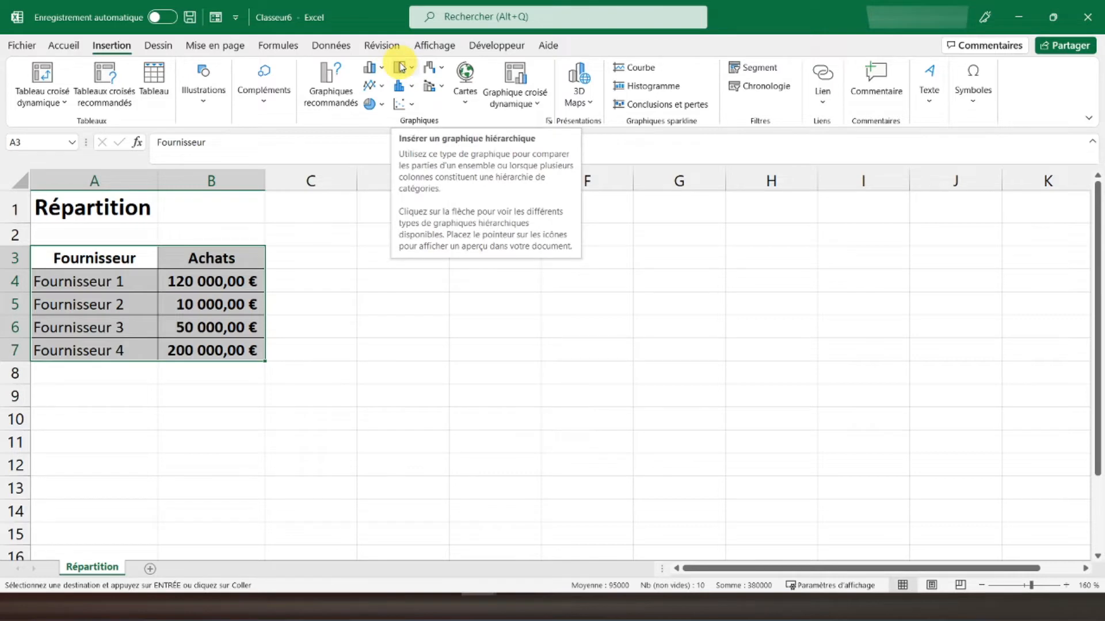
{"action": "left_click", "coordinate": [373, 106]}
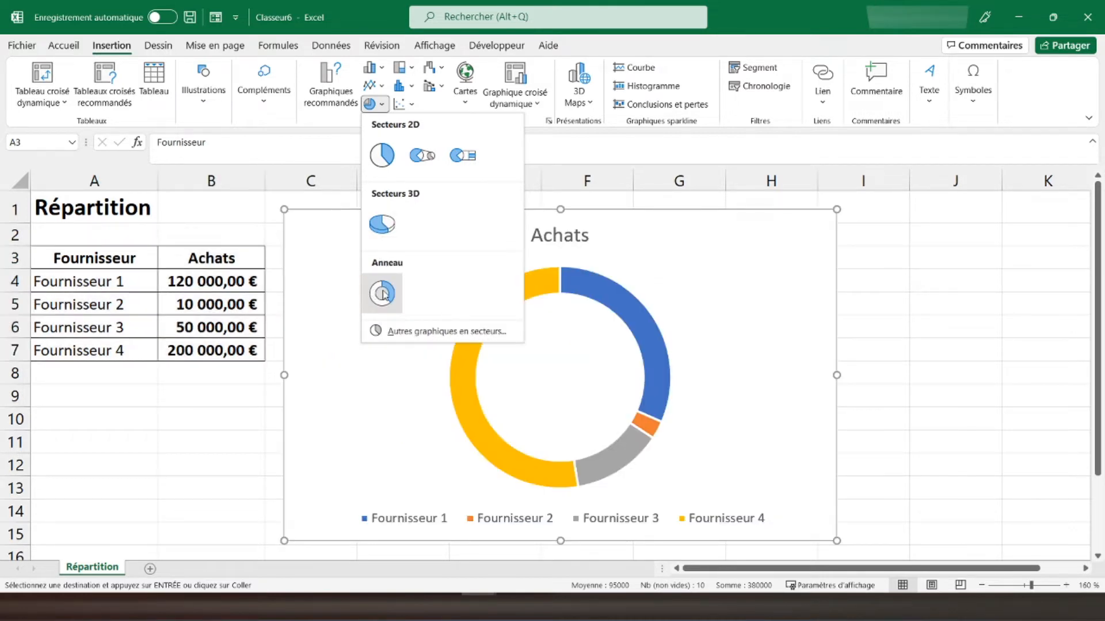
{"action": "left_click", "coordinate": [381, 157]}
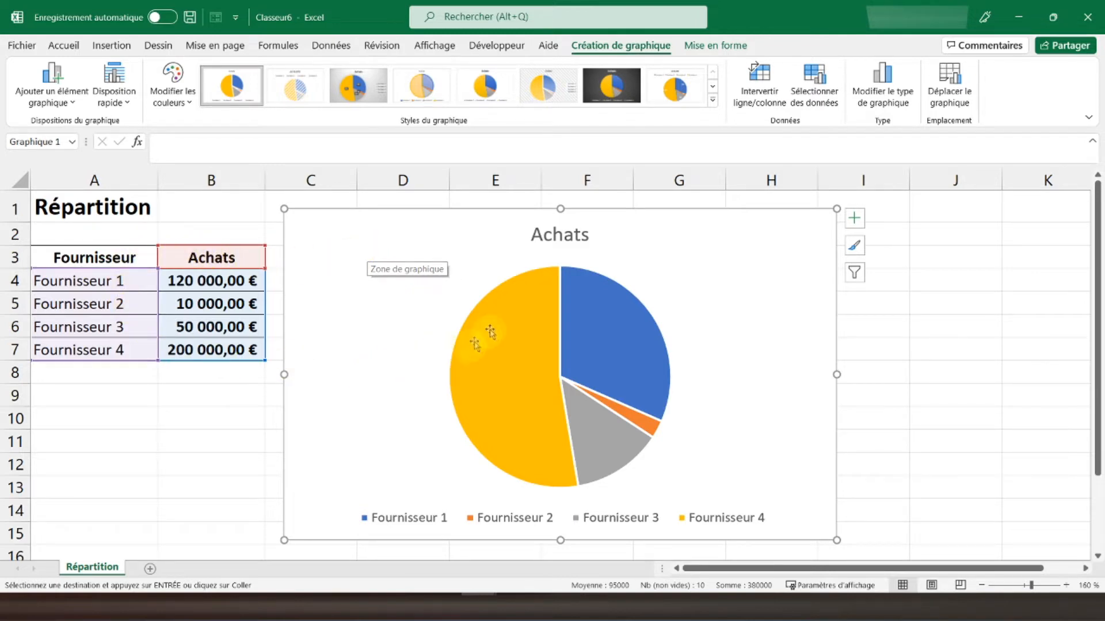
{"action": "mouse_move", "coordinate": [490, 308]}
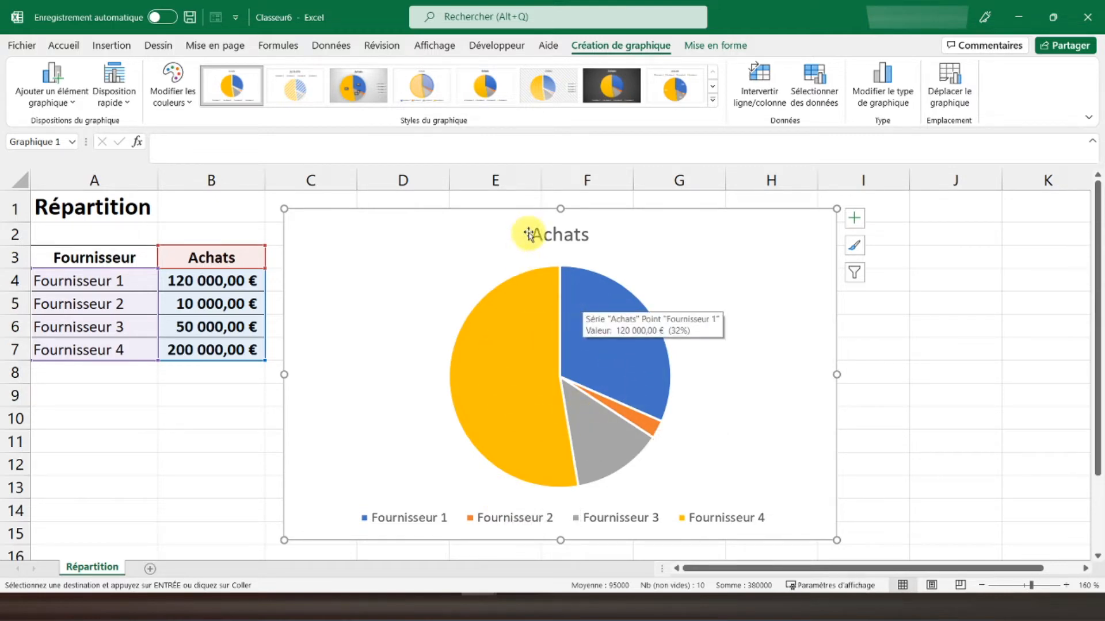
Try the chart's data labels and legend by switching each of them on and off.
{"action": "left_click", "coordinate": [854, 225]}
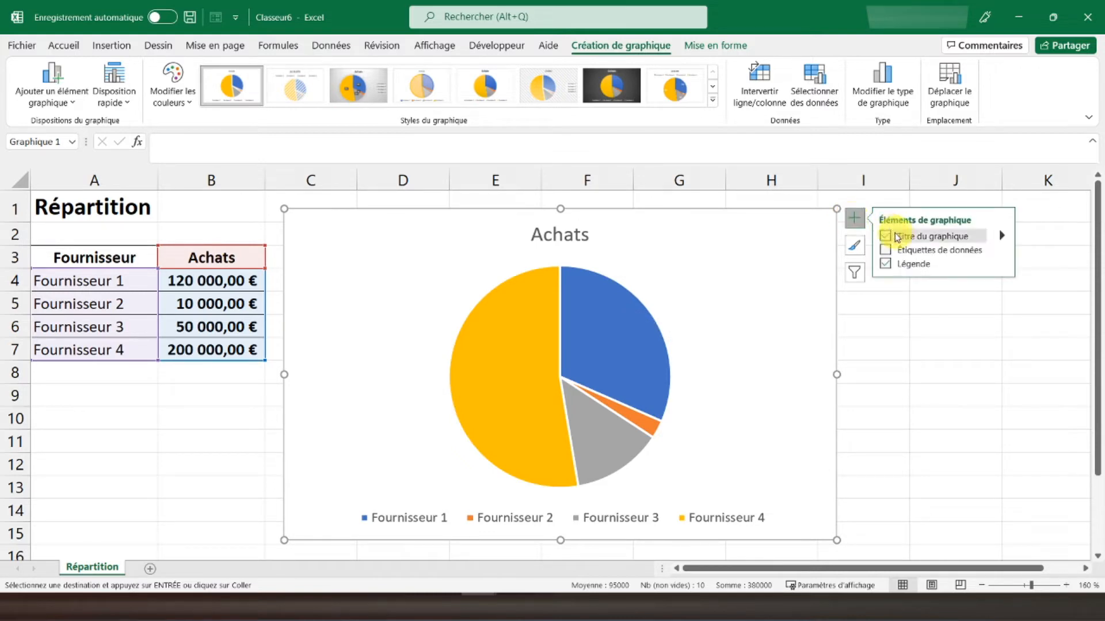
{"action": "left_click", "coordinate": [886, 250]}
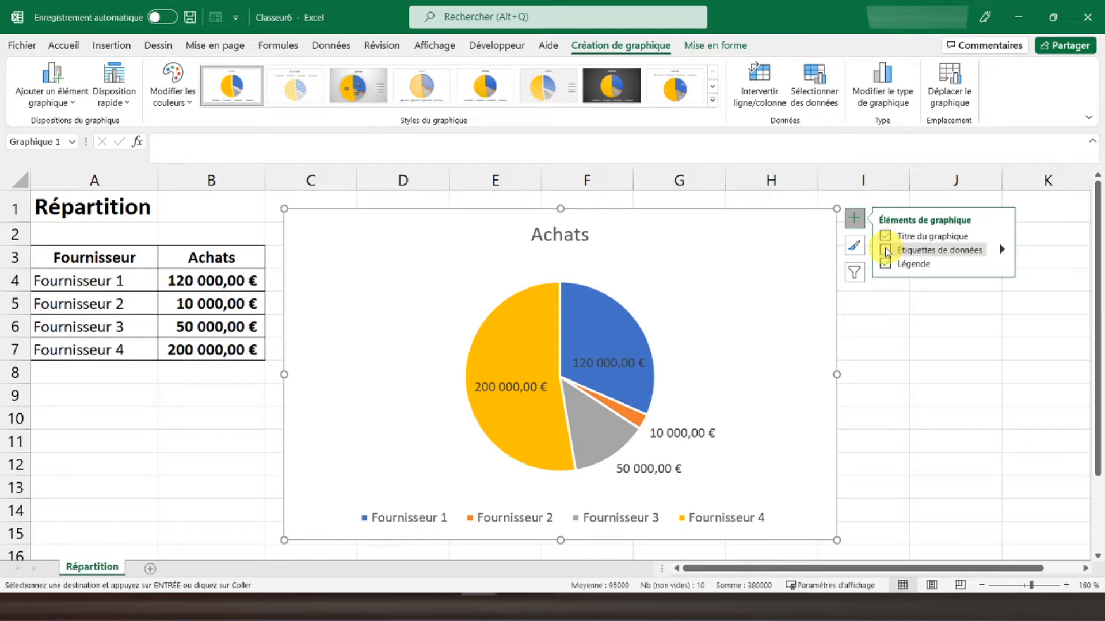
{"action": "left_click", "coordinate": [886, 252]}
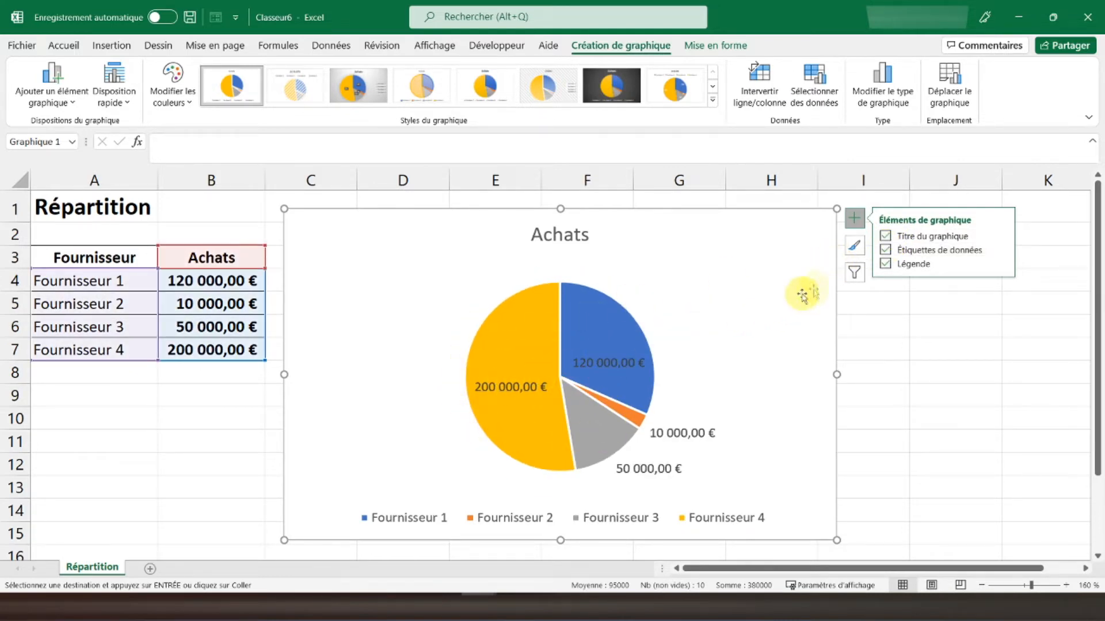
{"action": "left_click", "coordinate": [886, 252]}
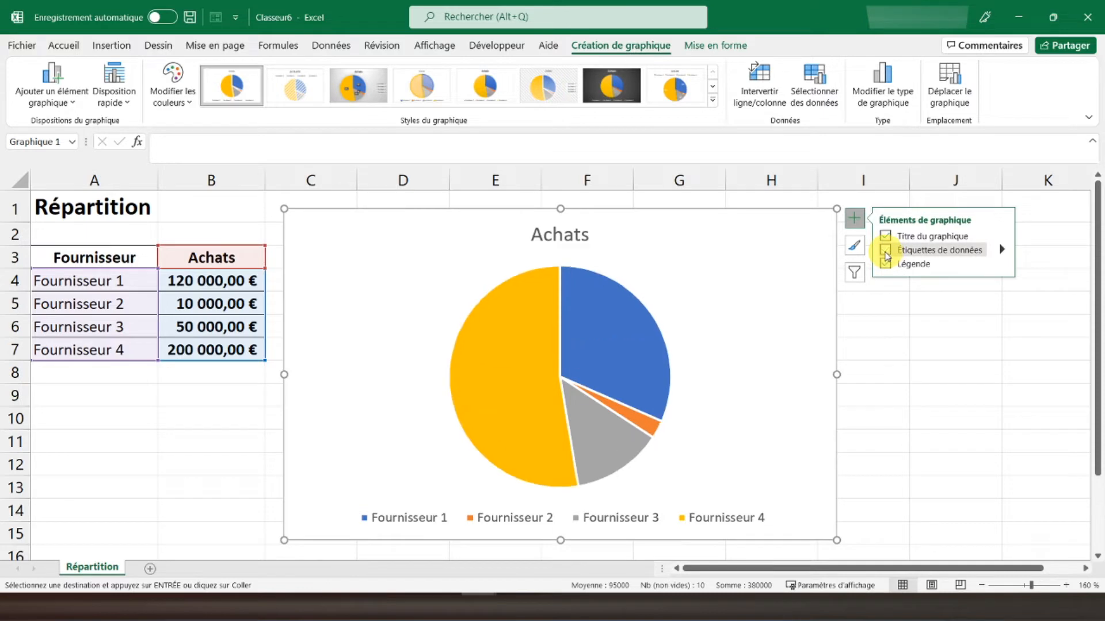
{"action": "left_click", "coordinate": [885, 263]}
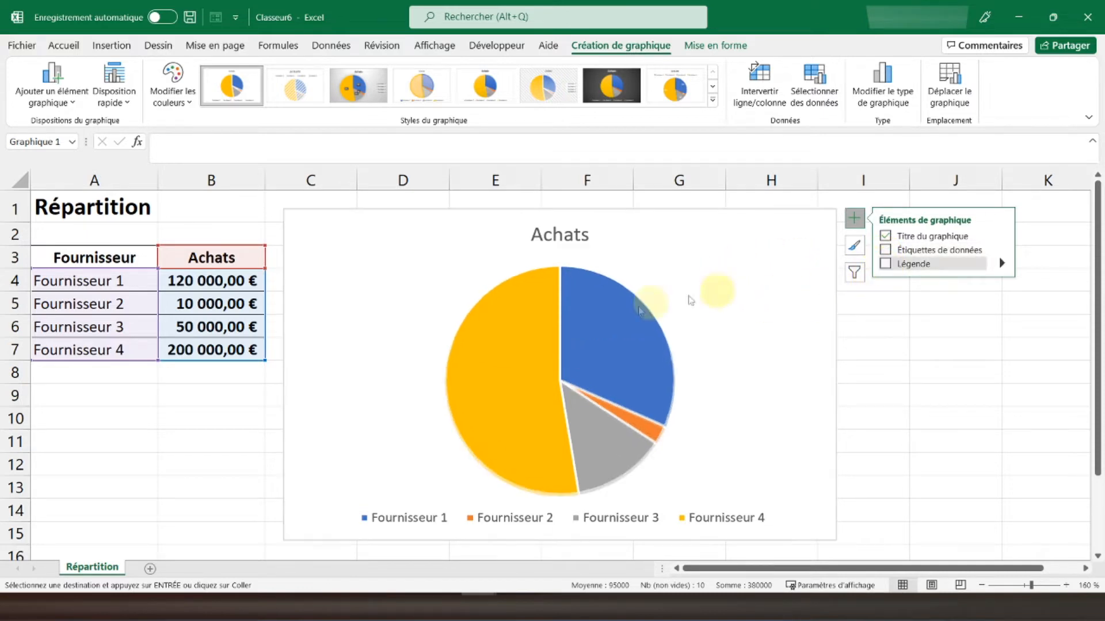
{"action": "left_click", "coordinate": [885, 265]}
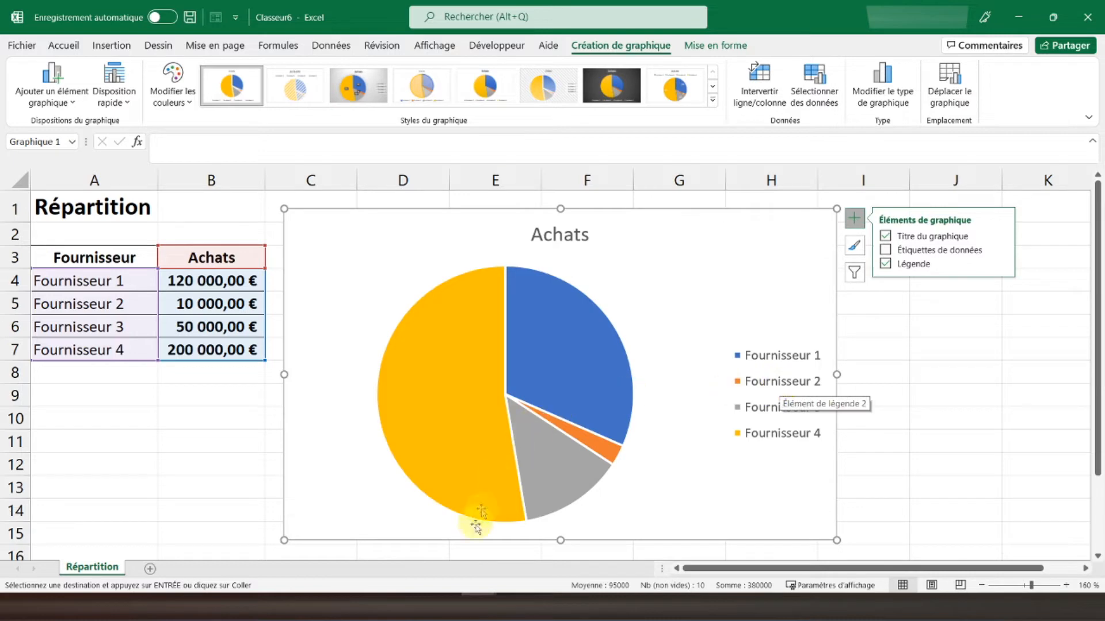
Browse the chart styles, quick layouts and colour palettes, keeping Style 1 and the first Coloré palette.
{"action": "left_click", "coordinate": [209, 232]}
{"action": "left_click", "coordinate": [329, 278]}
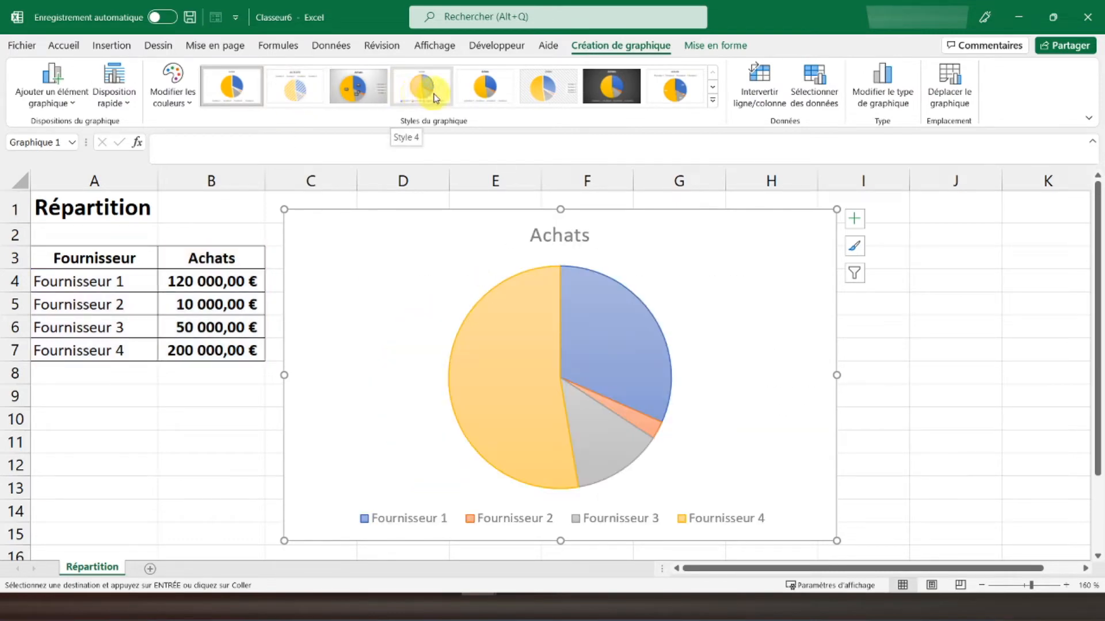
{"action": "left_click", "coordinate": [245, 95]}
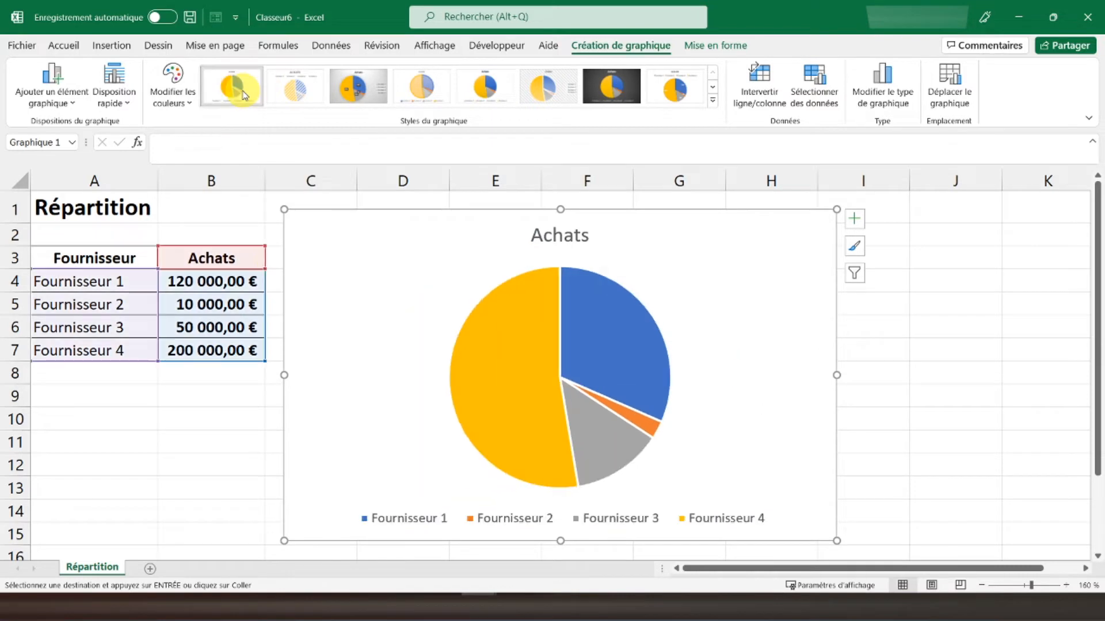
{"action": "left_click", "coordinate": [112, 106]}
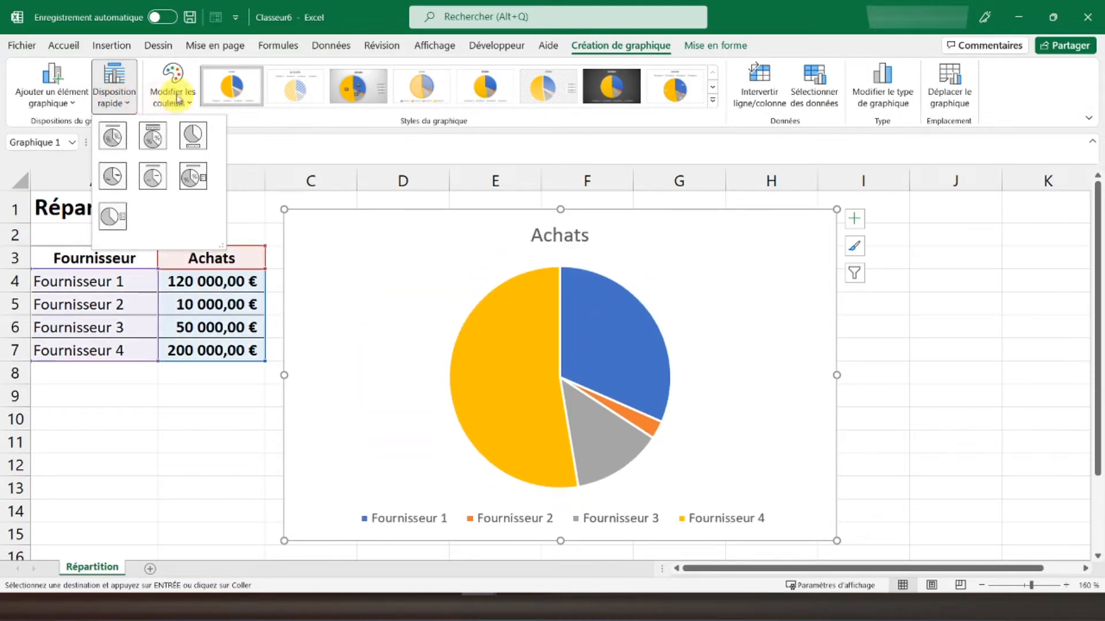
{"action": "left_click", "coordinate": [173, 101]}
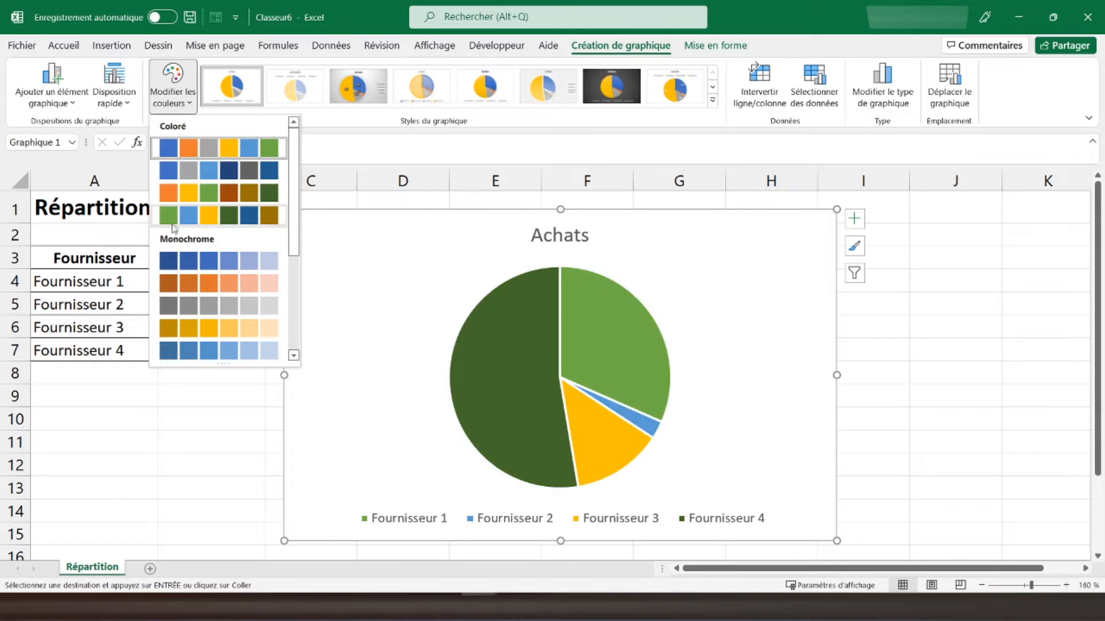
{"action": "left_click", "coordinate": [180, 150]}
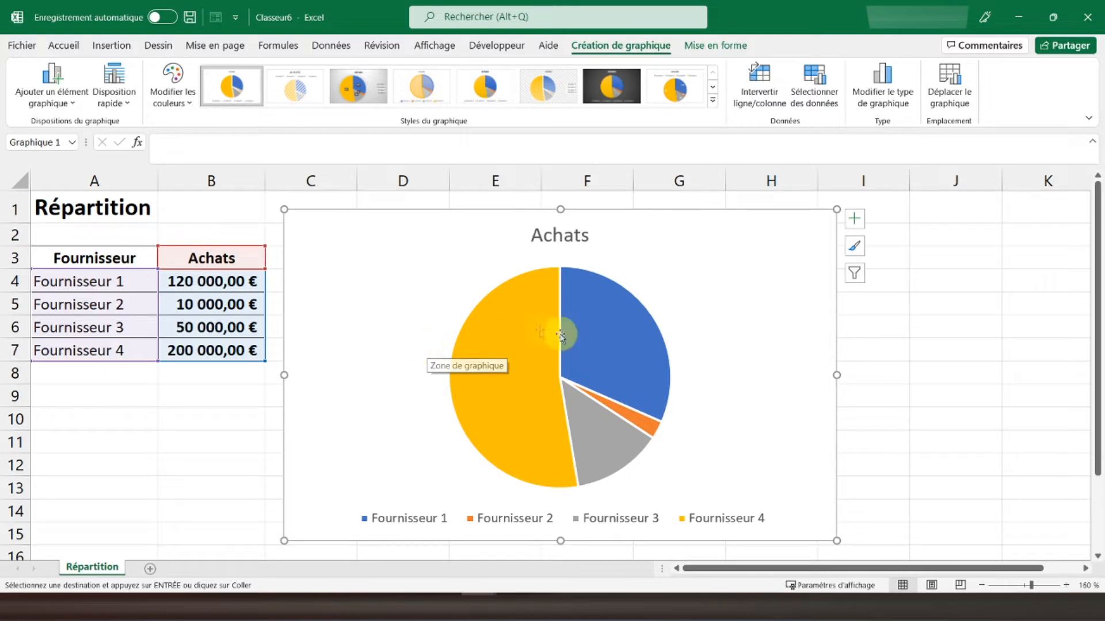
Fill only the Fournisseur 1 slice with the lightest gold theme colour and remove its border.
{"action": "double_click", "coordinate": [587, 304]}
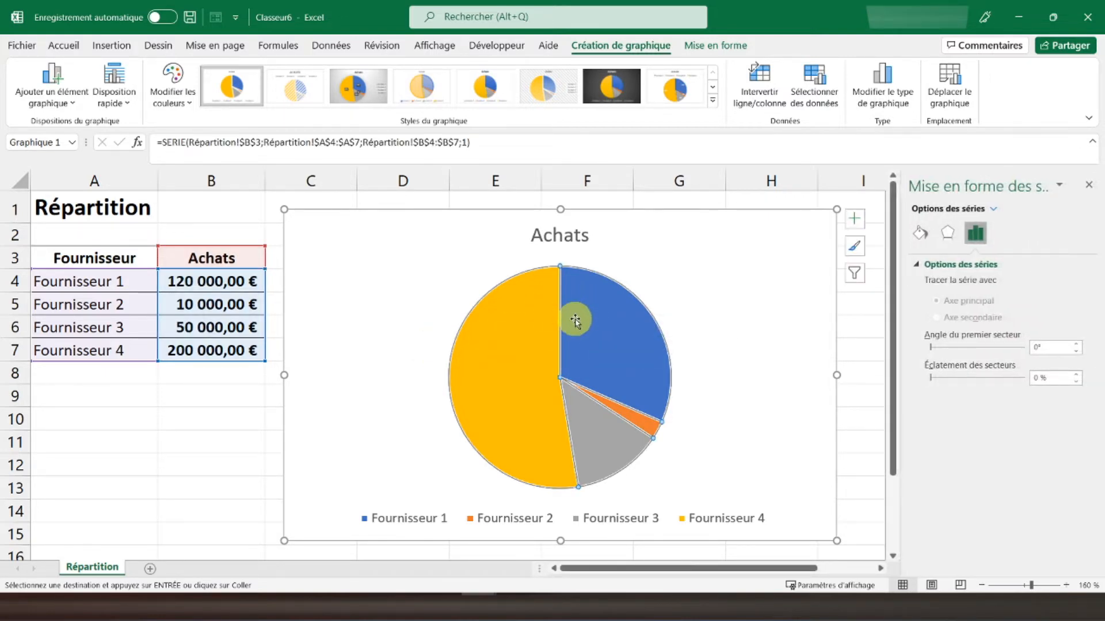
{"action": "left_click", "coordinate": [595, 321]}
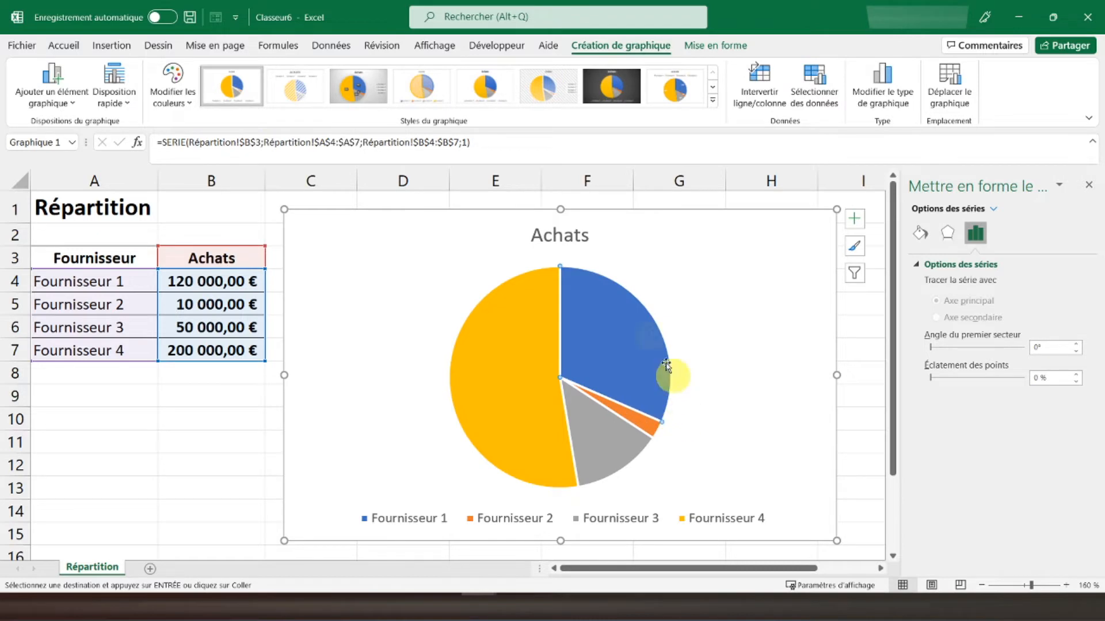
{"action": "left_click", "coordinate": [921, 236]}
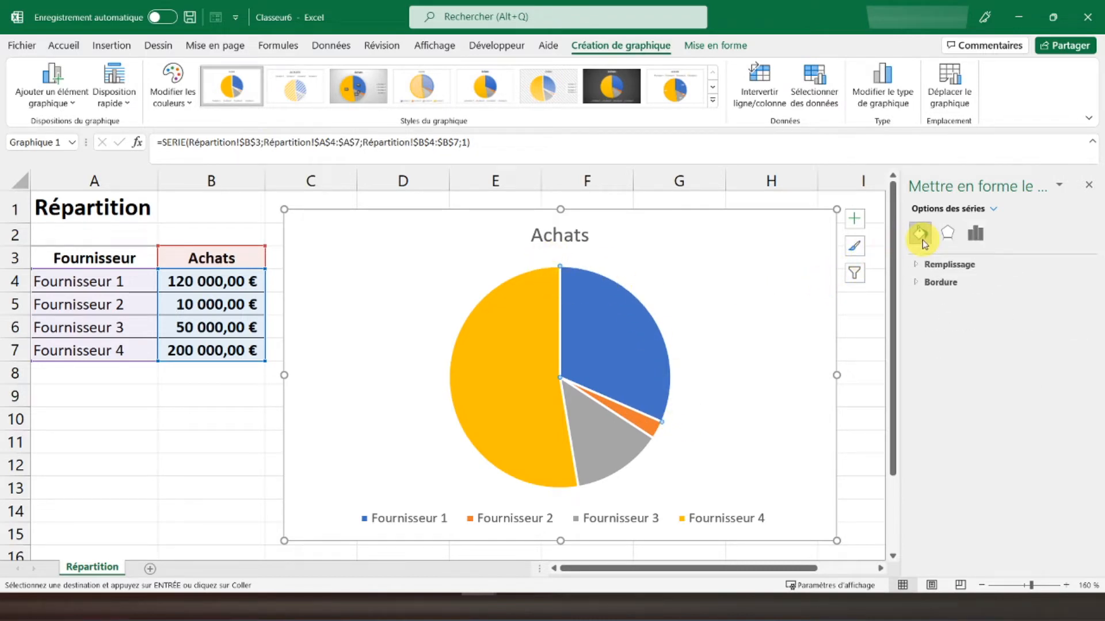
{"action": "left_click", "coordinate": [918, 264]}
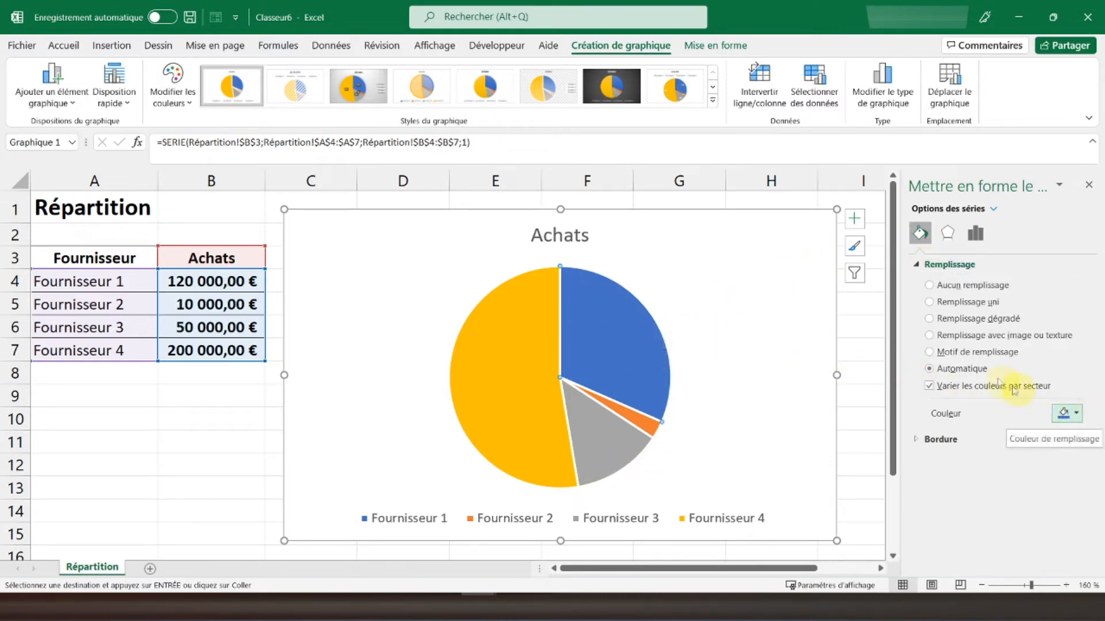
{"action": "left_click", "coordinate": [1075, 413]}
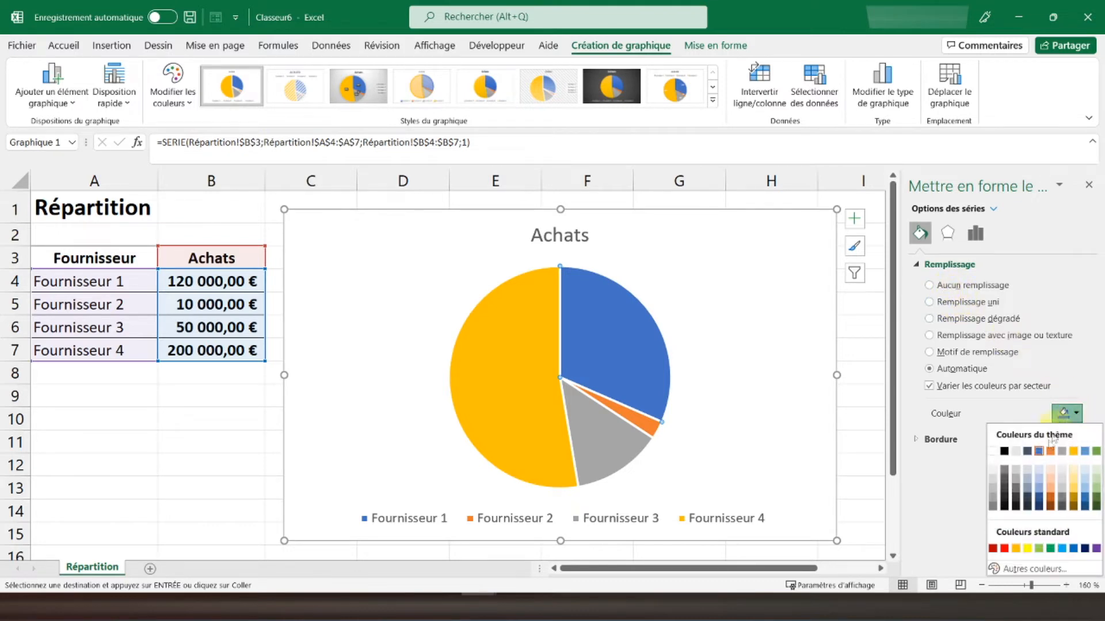
{"action": "left_click", "coordinate": [1074, 471]}
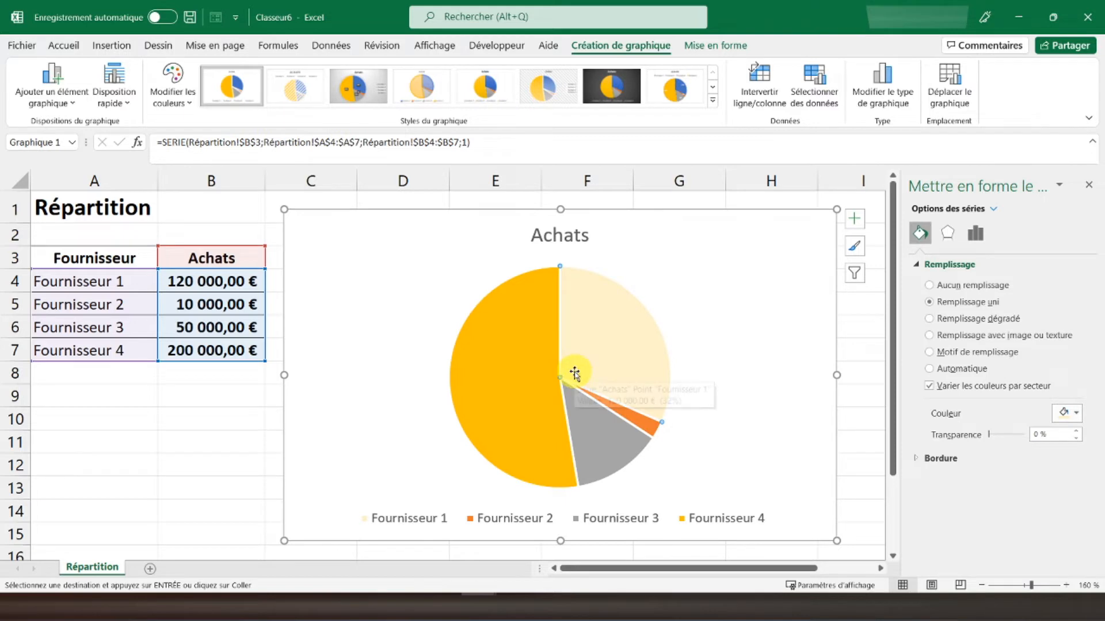
{"action": "left_click", "coordinate": [936, 464]}
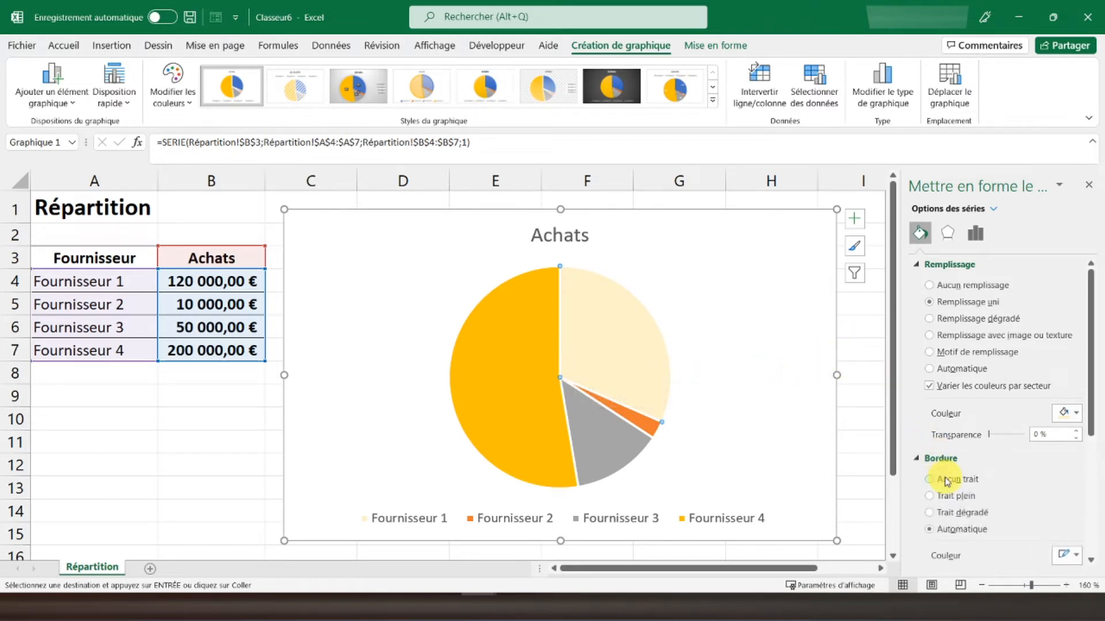
Remove the borders of the Fournisseur 4 and Fournisseur 3 slices and fill Fournisseur 3 with the darkest gold theme colour.
{"action": "left_click", "coordinate": [516, 322]}
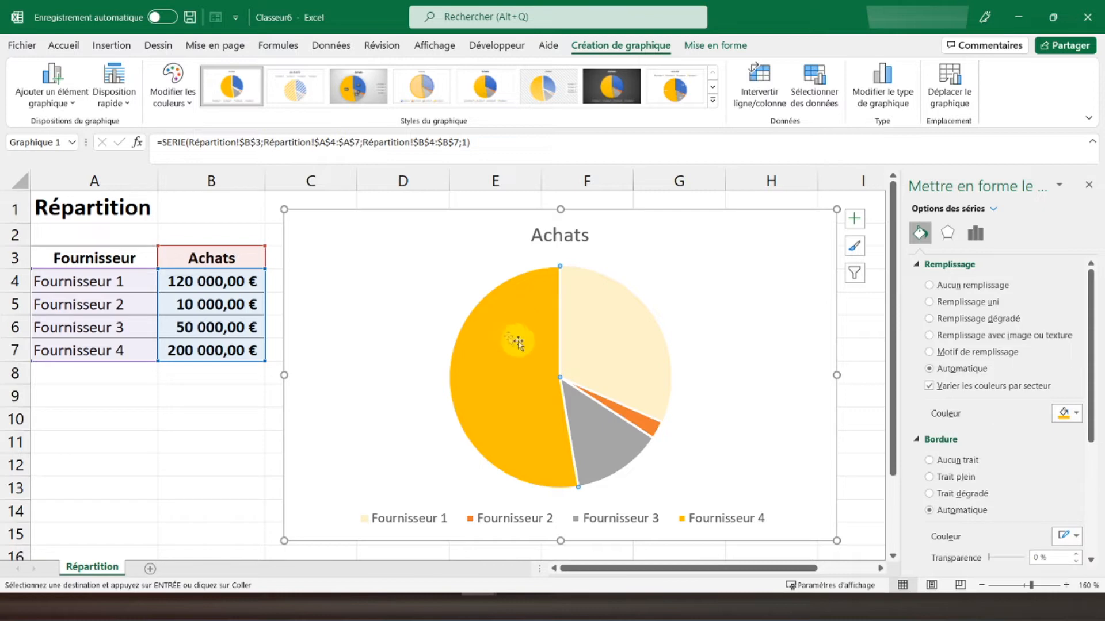
{"action": "left_click", "coordinate": [952, 464]}
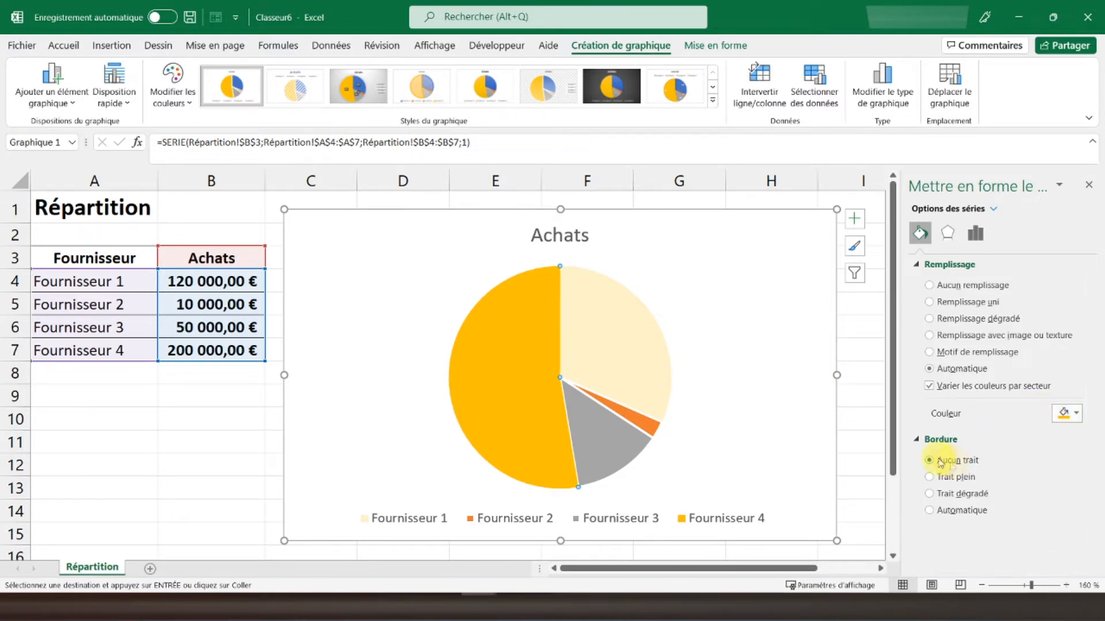
{"action": "left_click", "coordinate": [603, 429]}
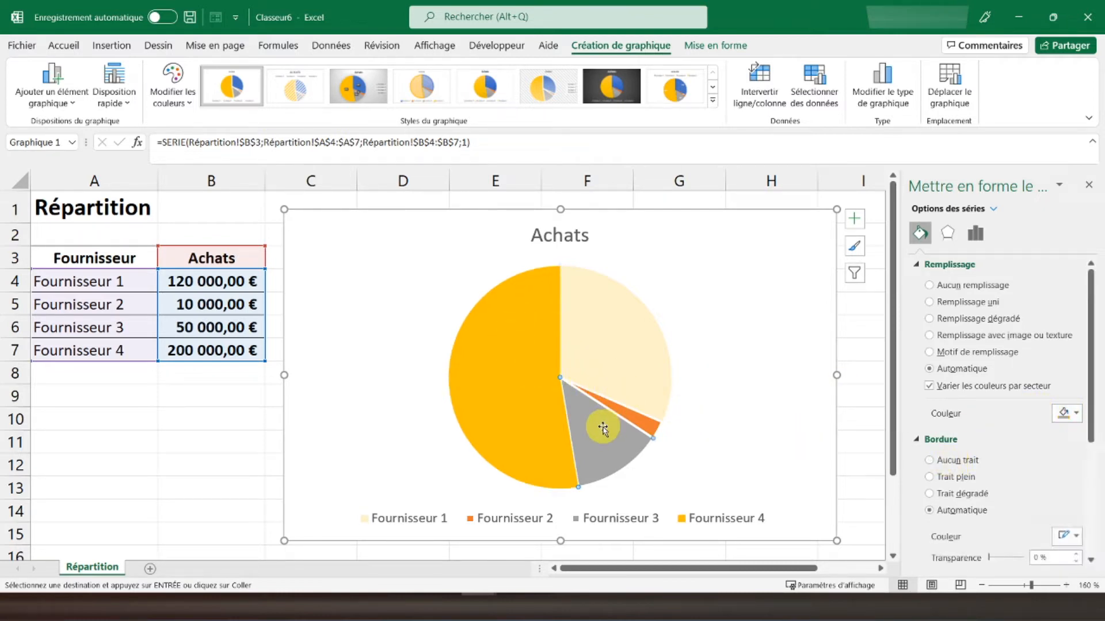
{"action": "left_click", "coordinate": [950, 461]}
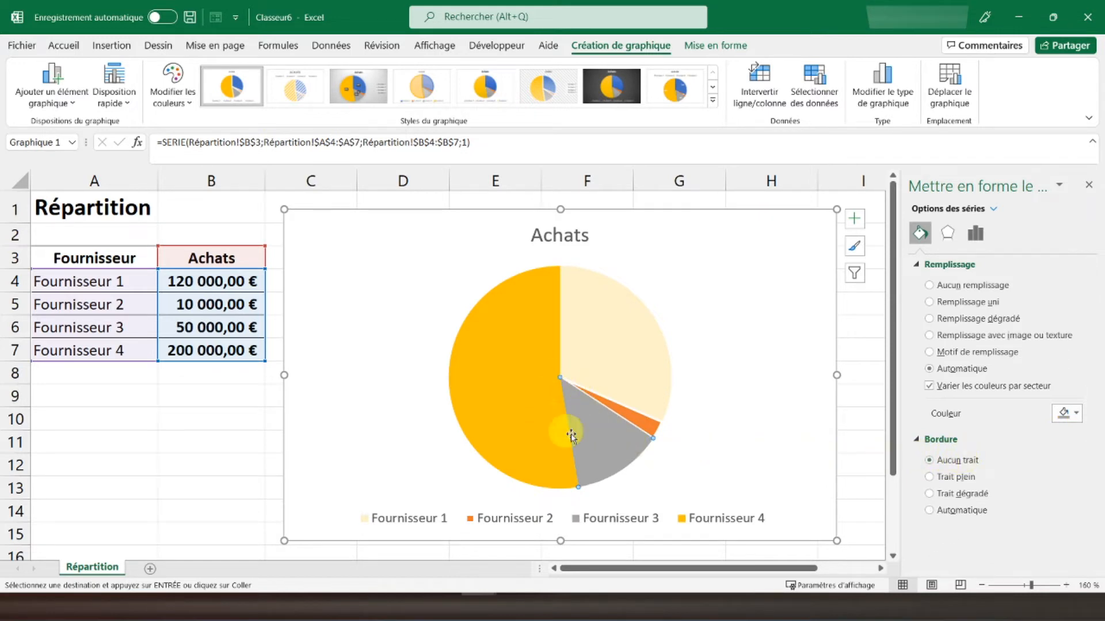
{"action": "left_click", "coordinate": [1070, 415]}
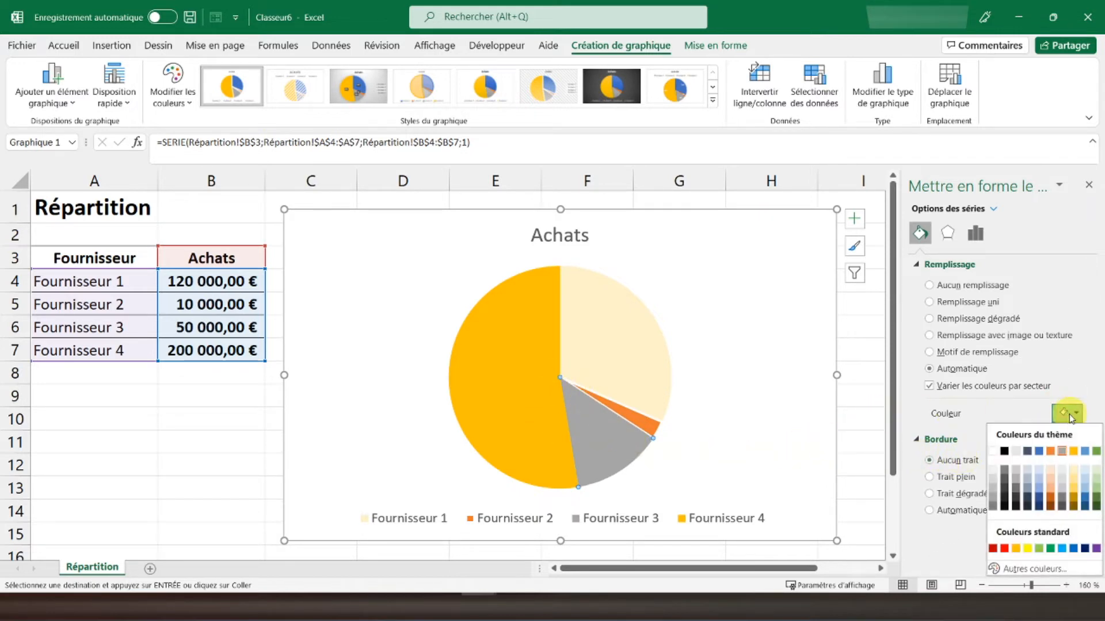
{"action": "left_click", "coordinate": [1073, 505]}
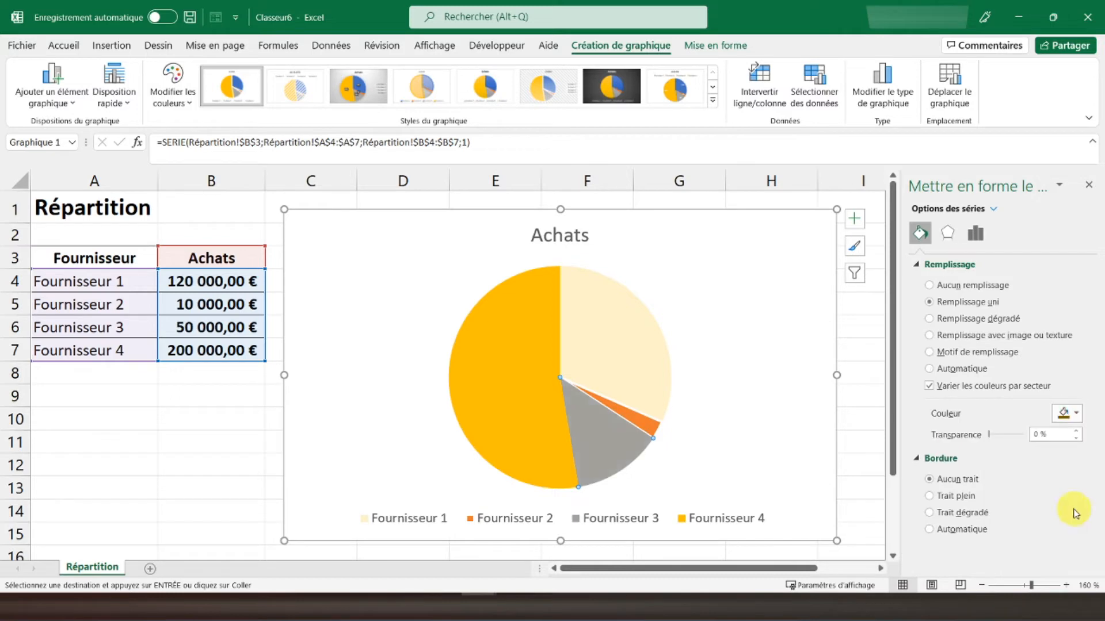
Remove the border of the Fournisseur 2 slice, then select the whole chart area.
{"action": "left_click", "coordinate": [648, 425]}
{"action": "left_click", "coordinate": [941, 461]}
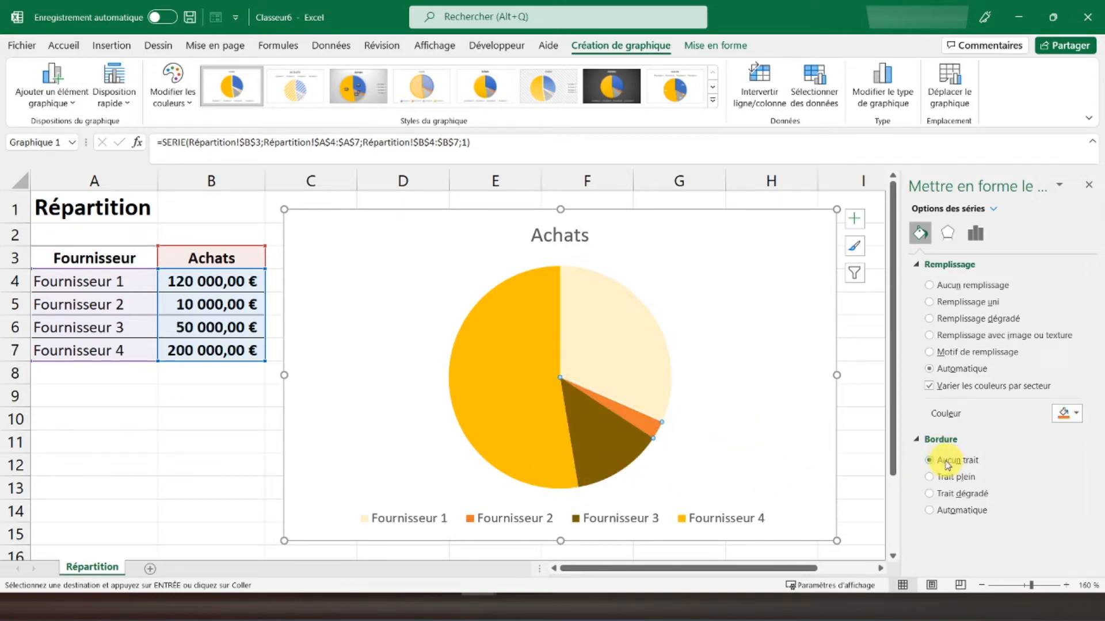
{"action": "left_click", "coordinate": [207, 396]}
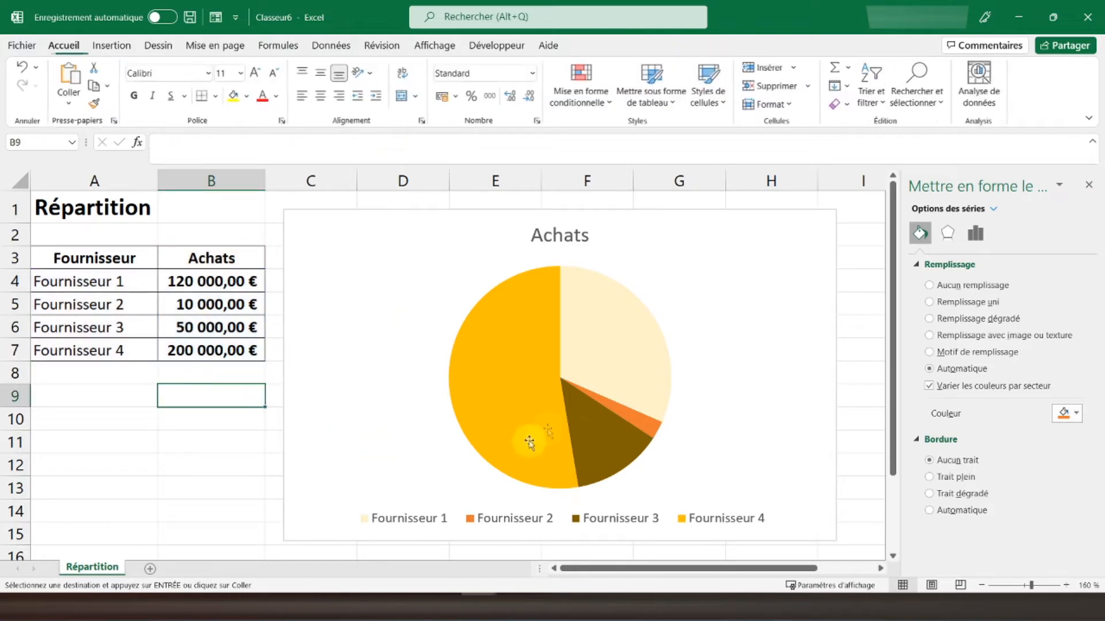
{"action": "left_click", "coordinate": [323, 219]}
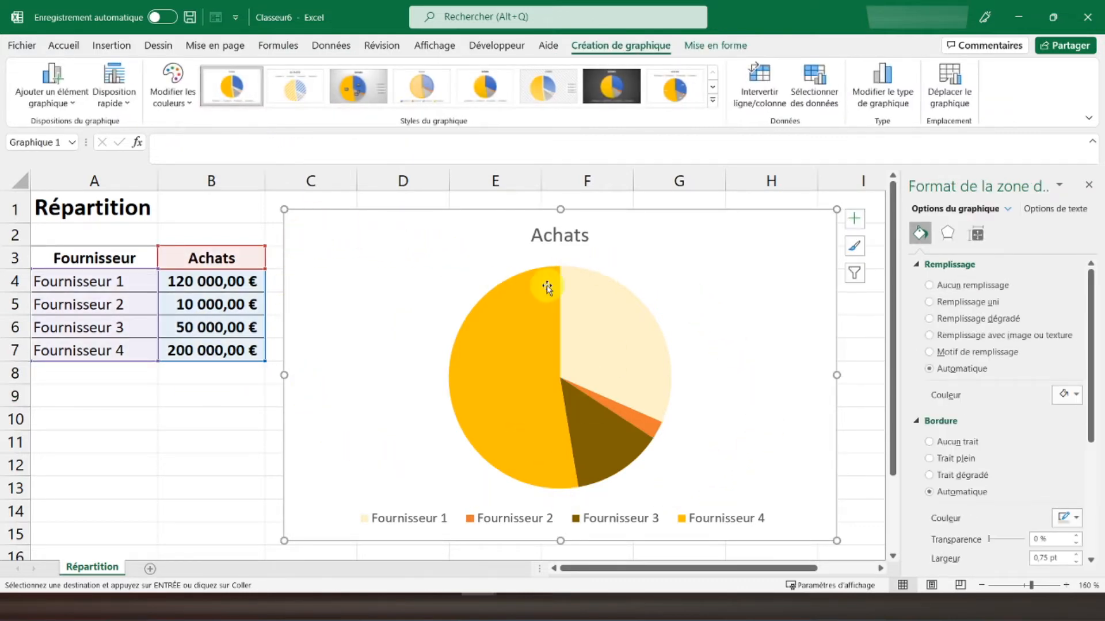
Rename the pie chart's Achats data series to "Répartition des fournisseurs" in the chart's data source settings.
{"action": "mouse_move", "coordinate": [547, 286]}
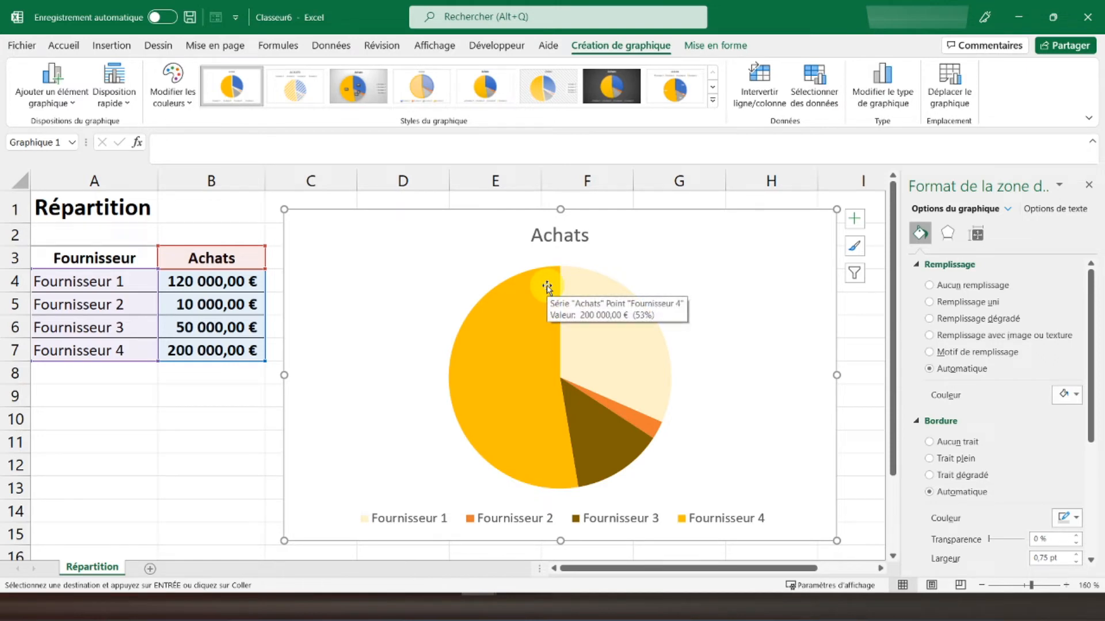
{"action": "left_click", "coordinate": [807, 106]}
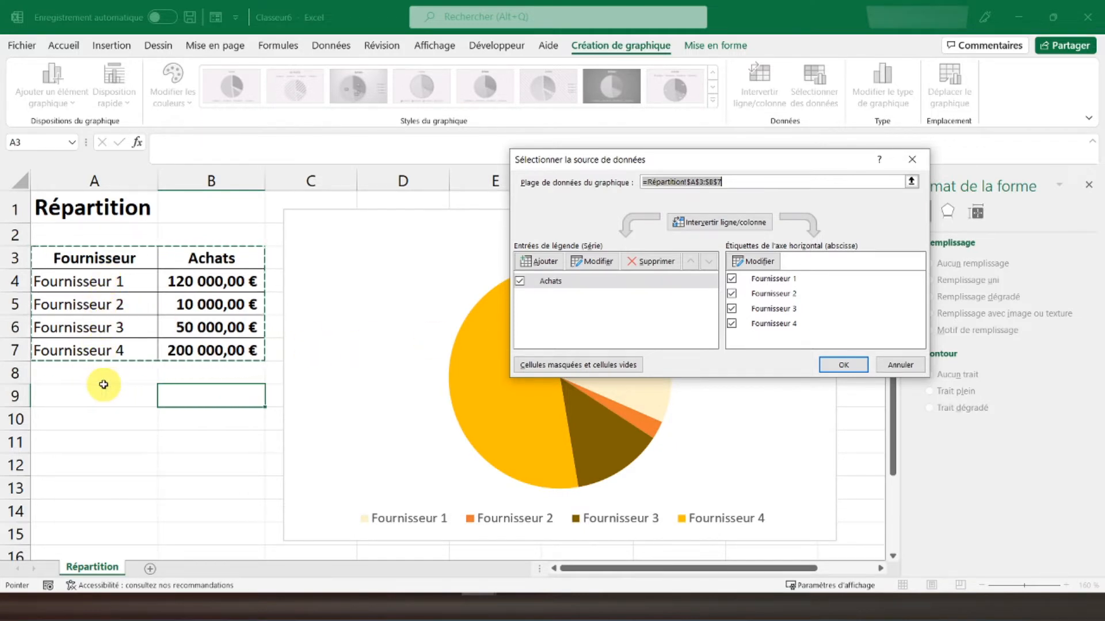
{"action": "left_click", "coordinate": [552, 290]}
{"action": "left_click", "coordinate": [598, 263]}
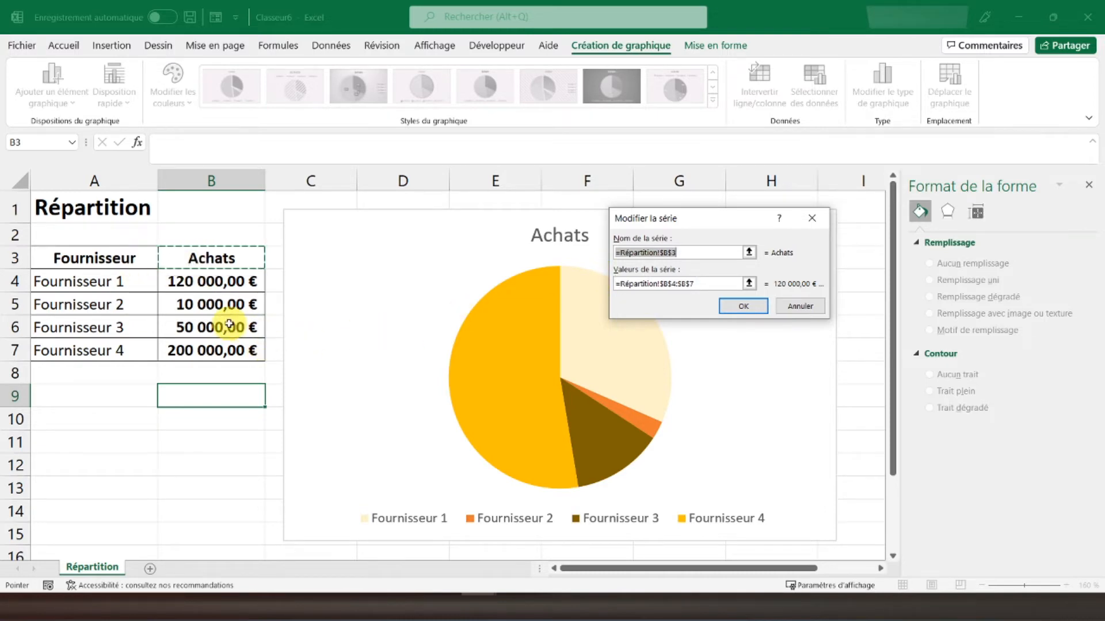
{"action": "left_click_drag", "start_coordinate": [676, 253], "coordinate": [611, 254]}
{"action": "type", "text": "R"}
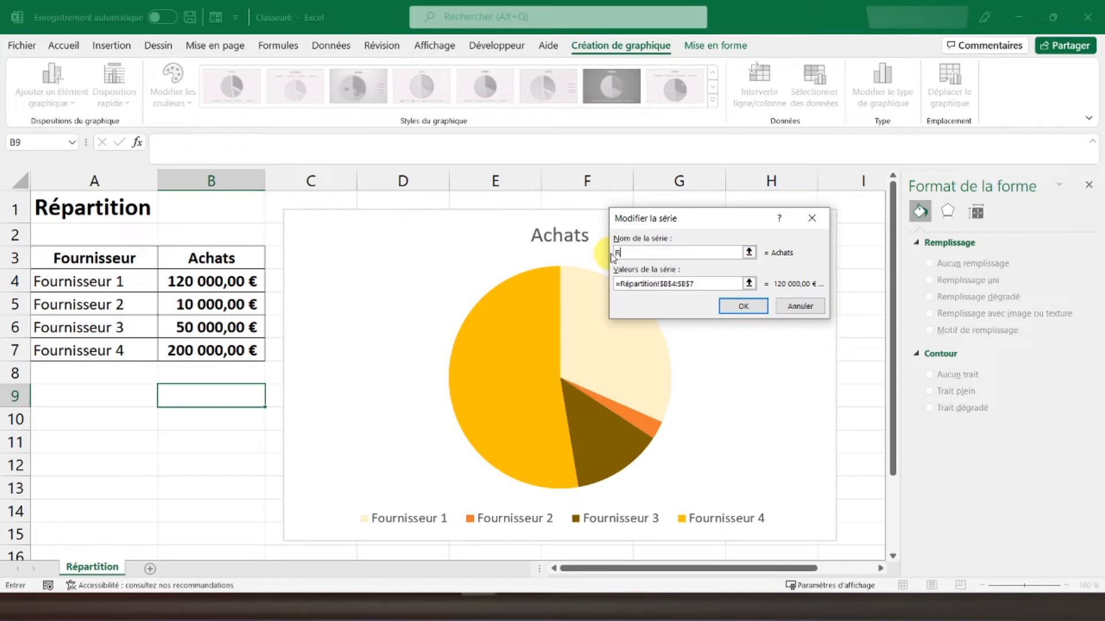
{"action": "type", "text": "épartition des fournisseurs"}
{"action": "key", "text": "Return"}
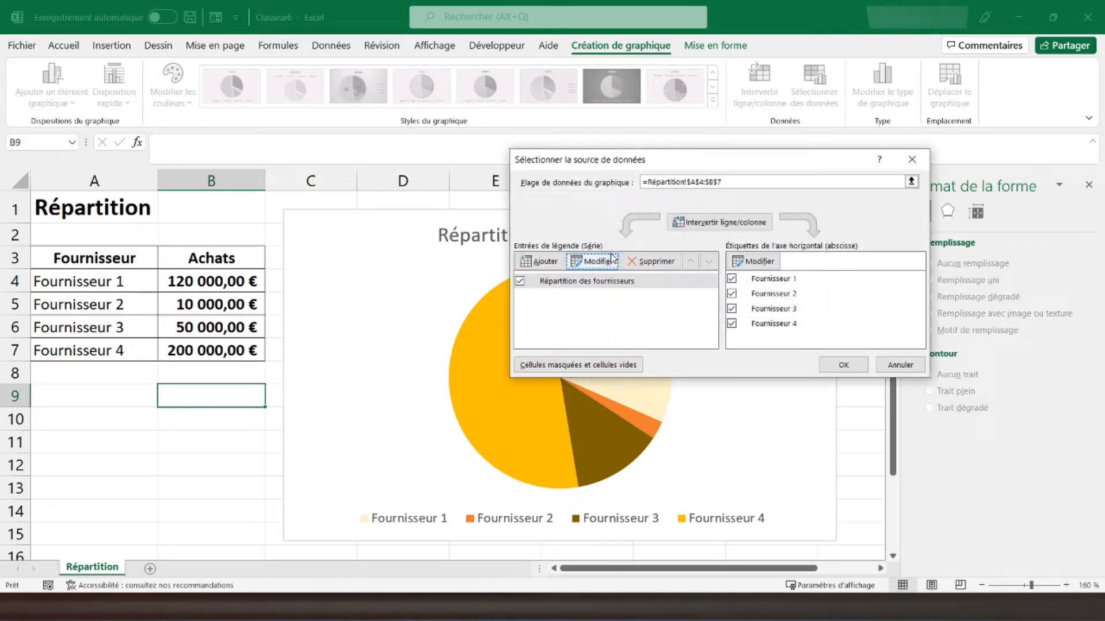
{"action": "left_click_drag", "start_coordinate": [683, 160], "coordinate": [608, 325]}
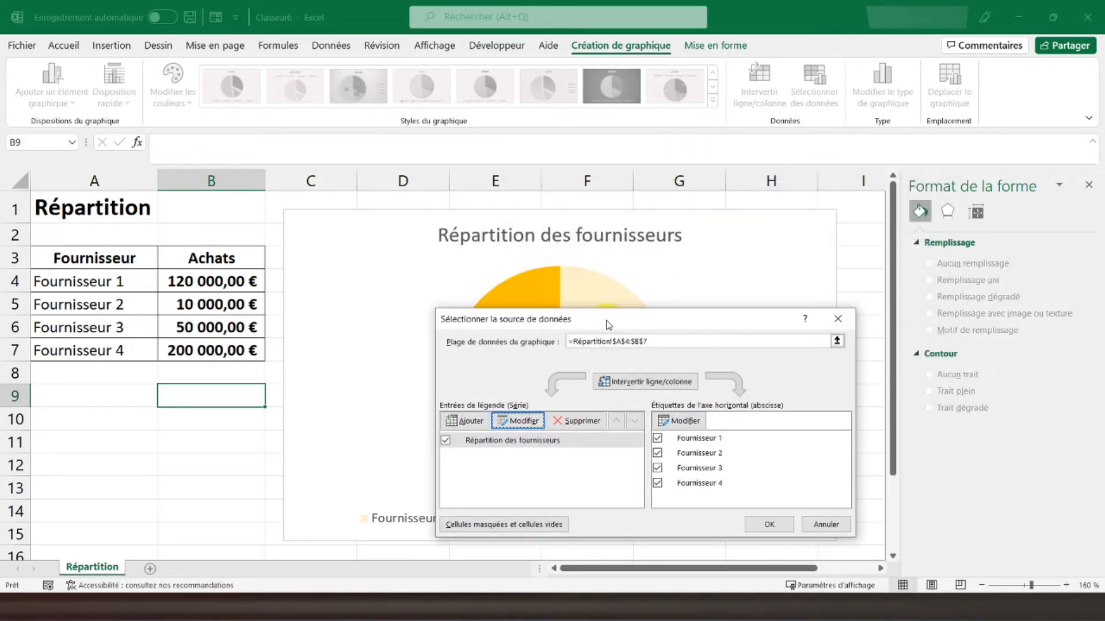
{"action": "left_click", "coordinate": [770, 524]}
Give the whole chart area a black 2¼ pt outline, then select cell A1 and close the formatting pane.
{"action": "left_click", "coordinate": [310, 219]}
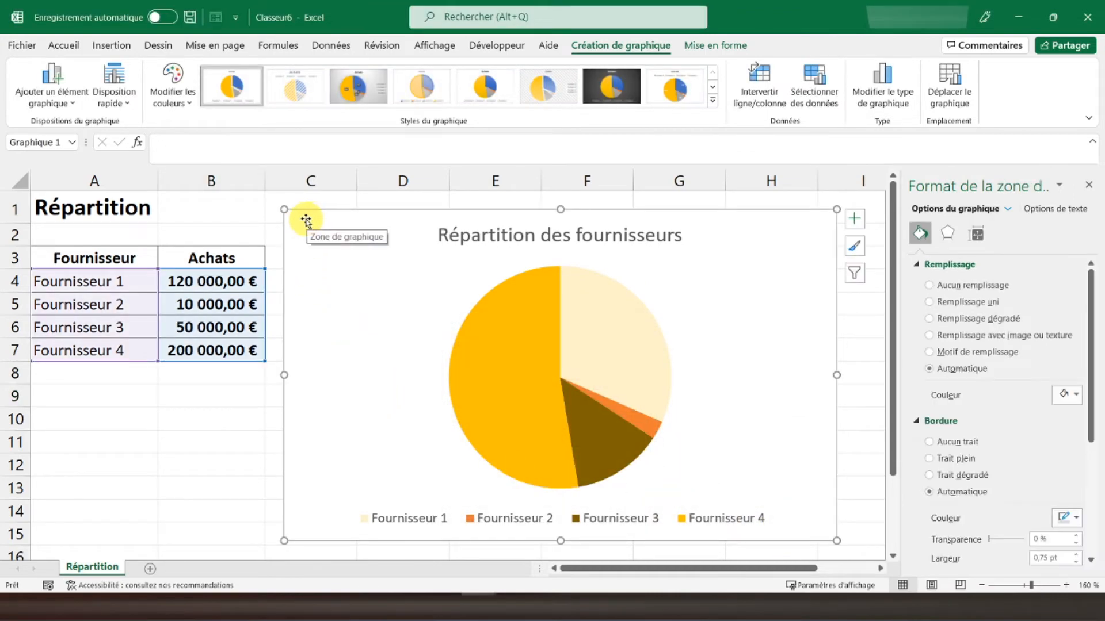
{"action": "right_click", "coordinate": [306, 219]}
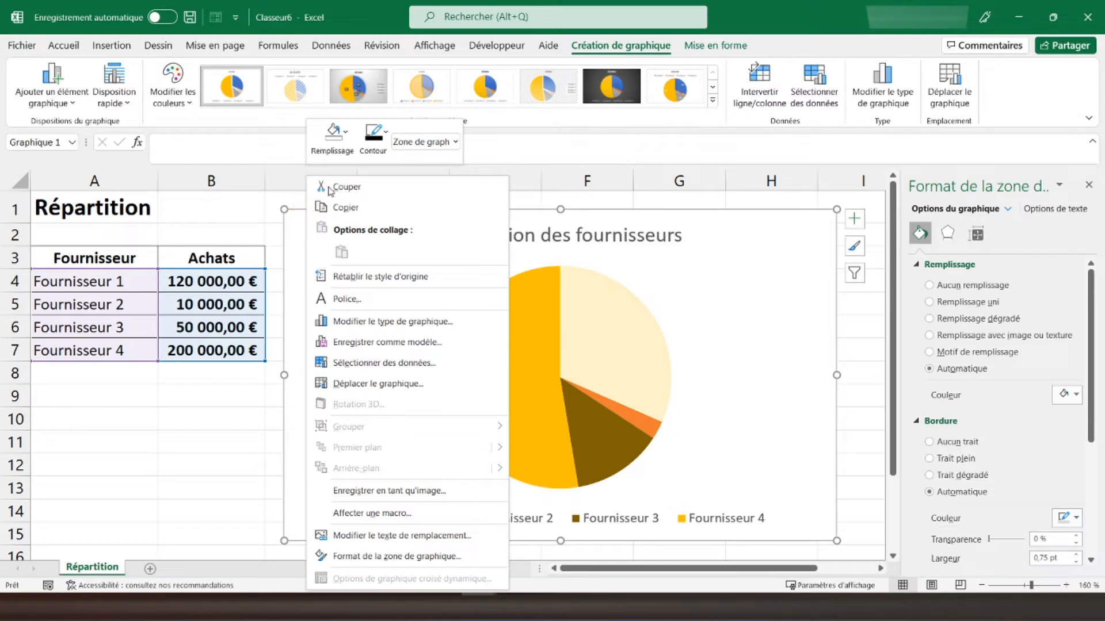
{"action": "left_click", "coordinate": [369, 151]}
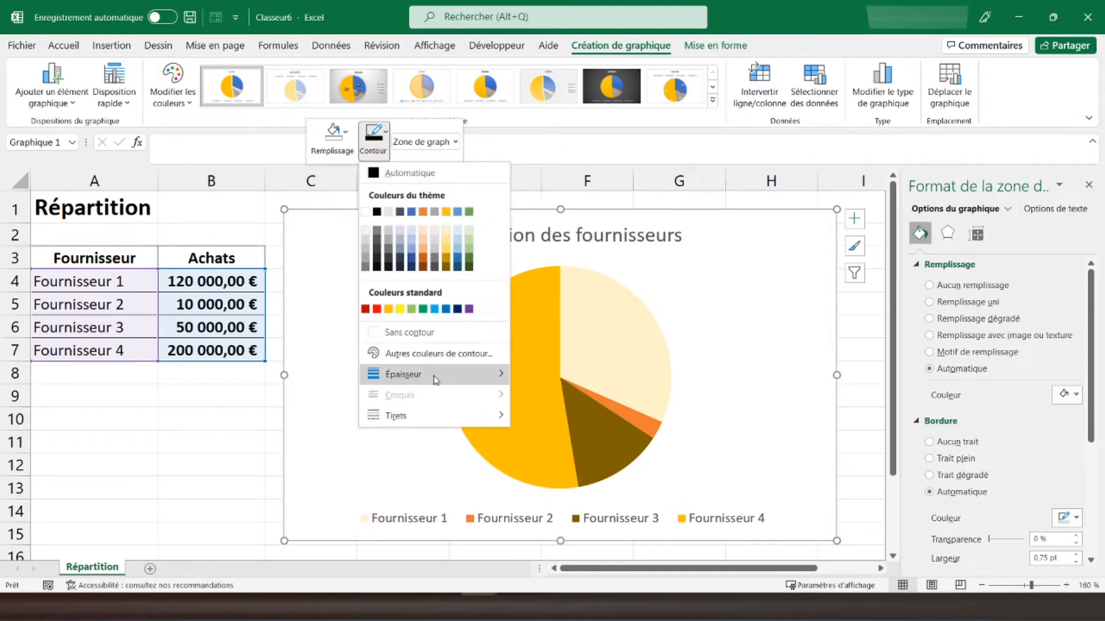
{"action": "mouse_move", "coordinate": [436, 380]}
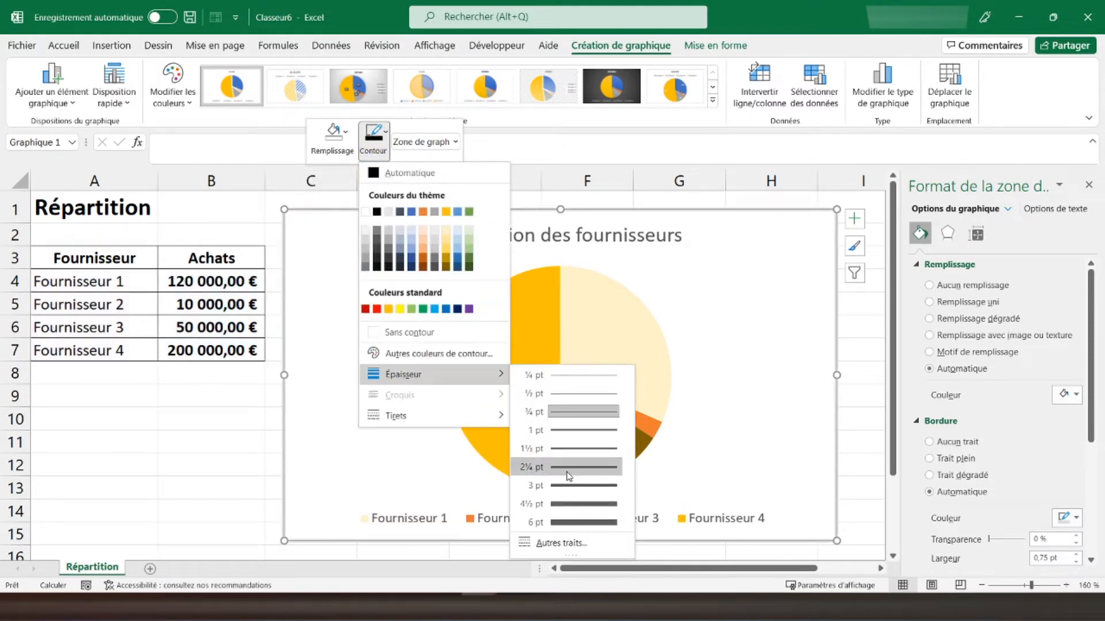
{"action": "left_click", "coordinate": [375, 416]}
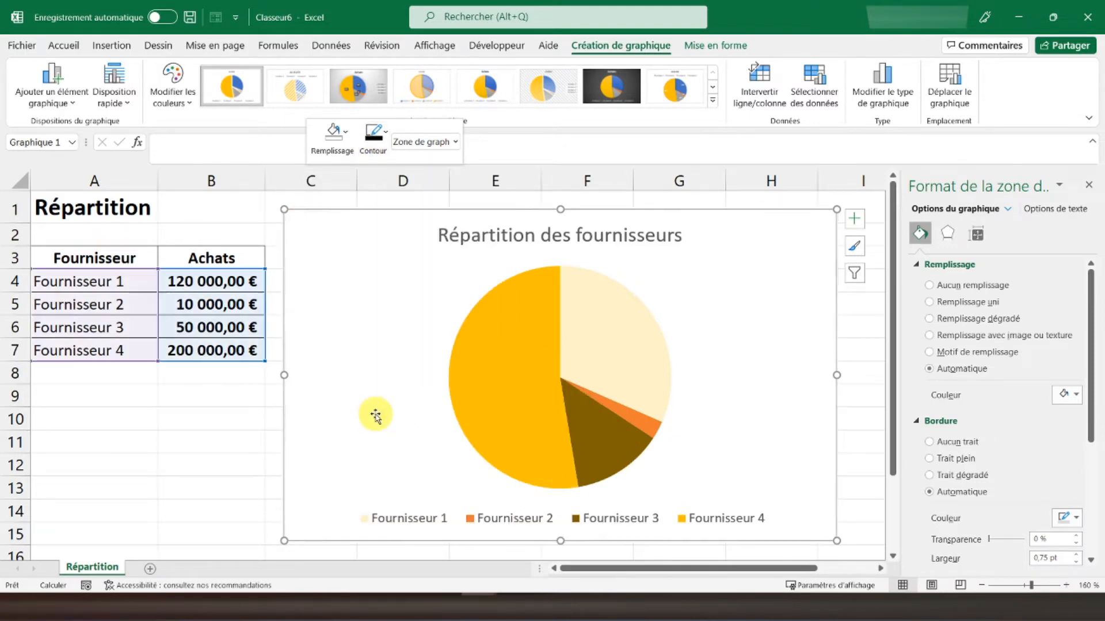
{"action": "left_click", "coordinate": [373, 139]}
{"action": "left_click", "coordinate": [377, 212]}
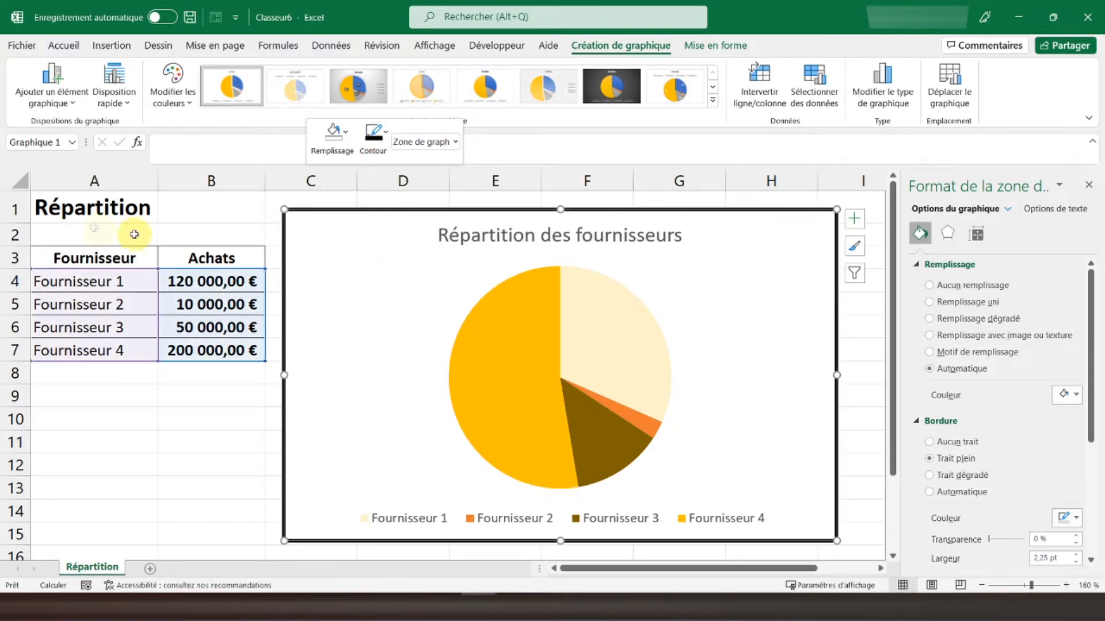
{"action": "left_click", "coordinate": [74, 208]}
{"action": "left_click", "coordinate": [1089, 185]}
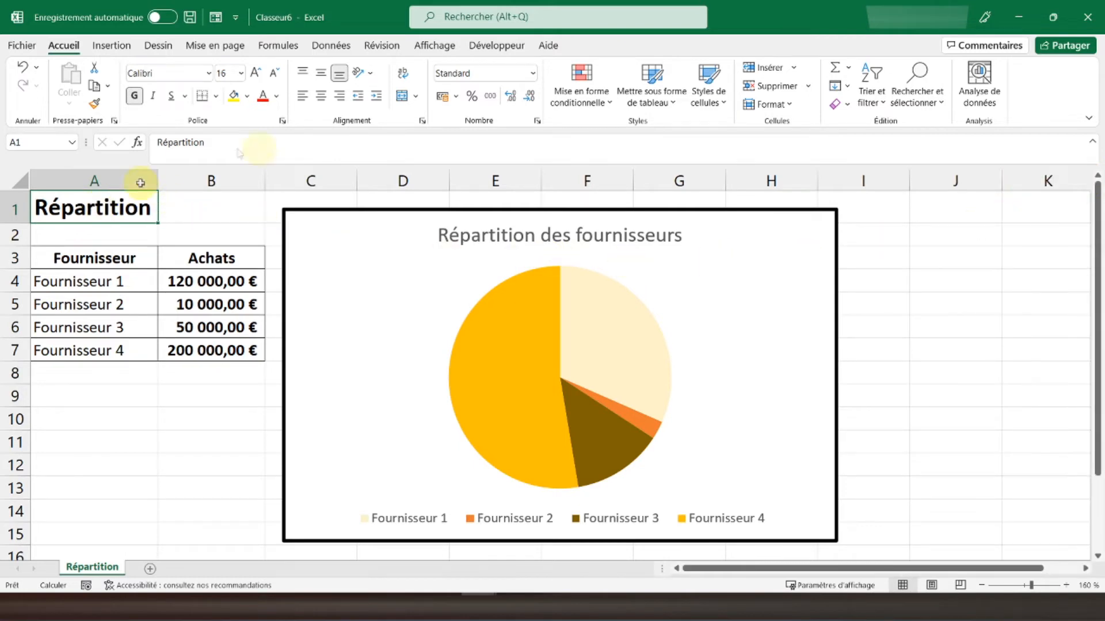
On the Evolution sheet, fit column A's width to its contents and review the Chiffre d'affaires and Prévisionnel rows.
{"action": "left_click", "coordinate": [425, 51]}
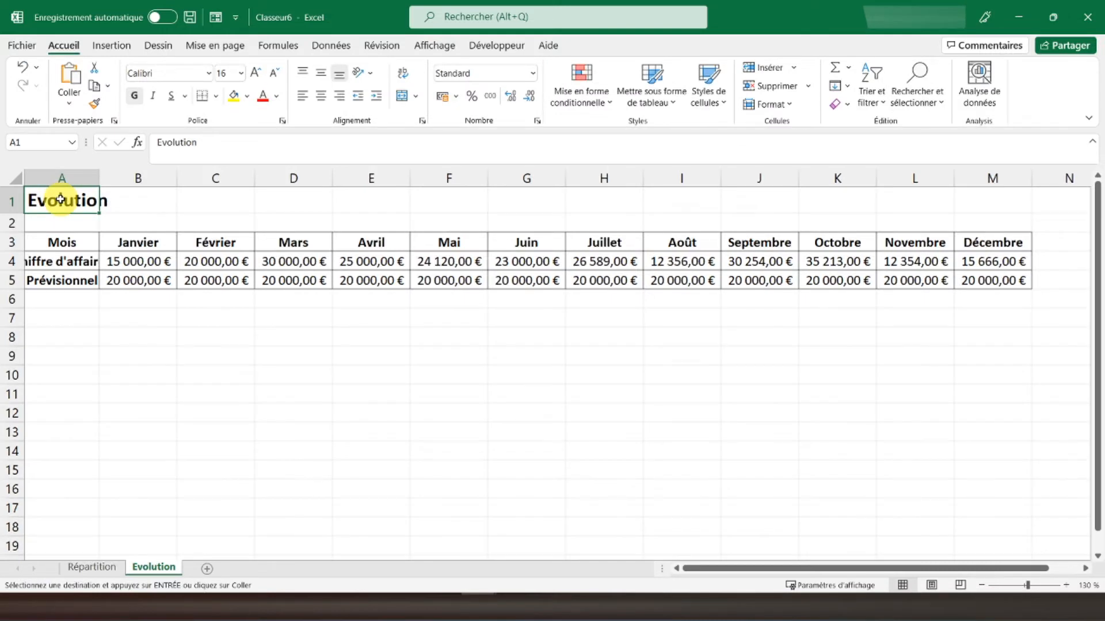
{"action": "double_click", "coordinate": [99, 180]}
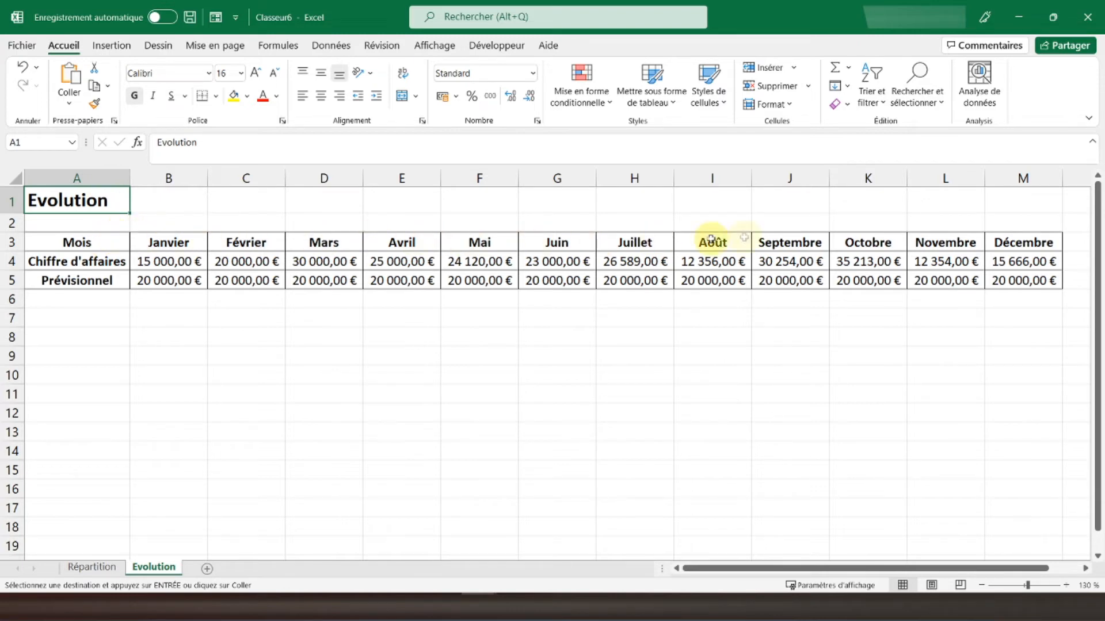
{"action": "left_click", "coordinate": [101, 260]}
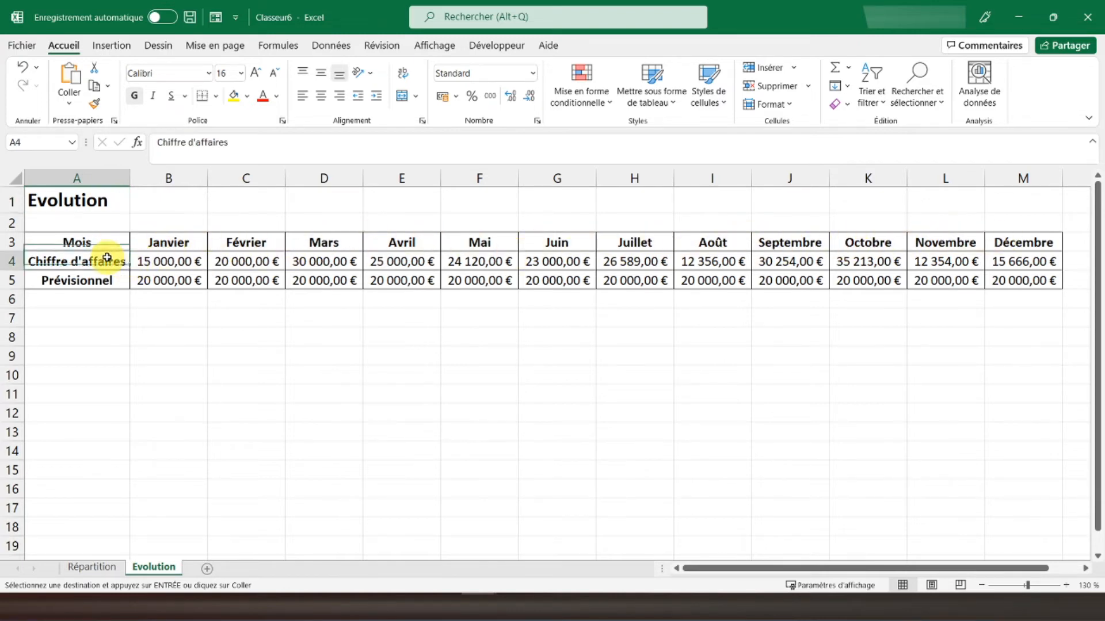
{"action": "left_click", "coordinate": [143, 267]}
{"action": "left_click", "coordinate": [219, 261]}
{"action": "left_click", "coordinate": [316, 259]}
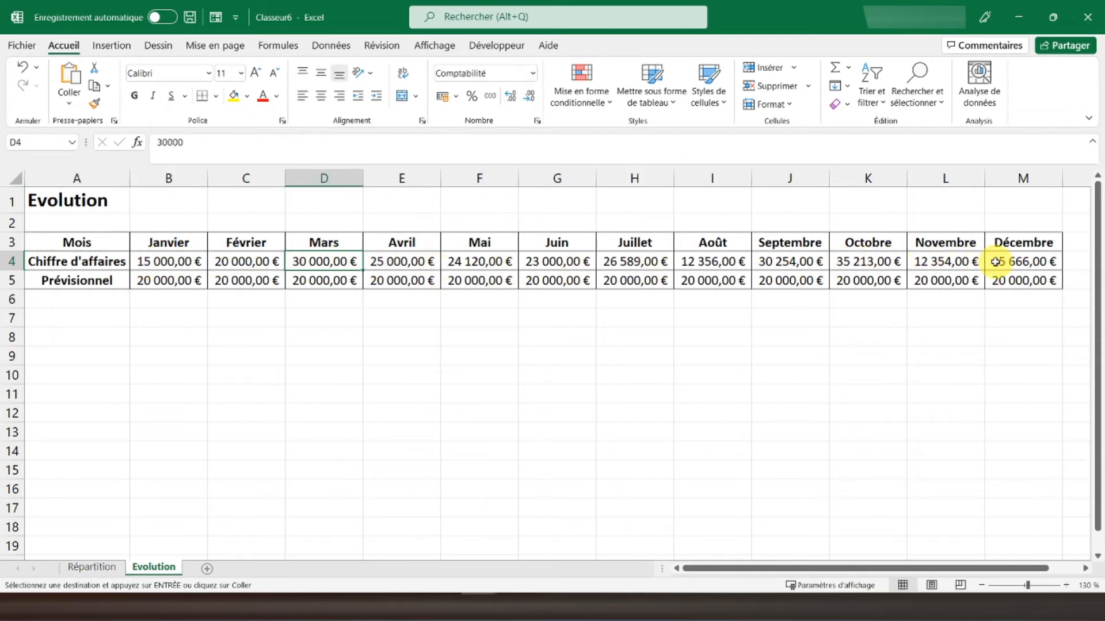
{"action": "left_click", "coordinate": [88, 280]}
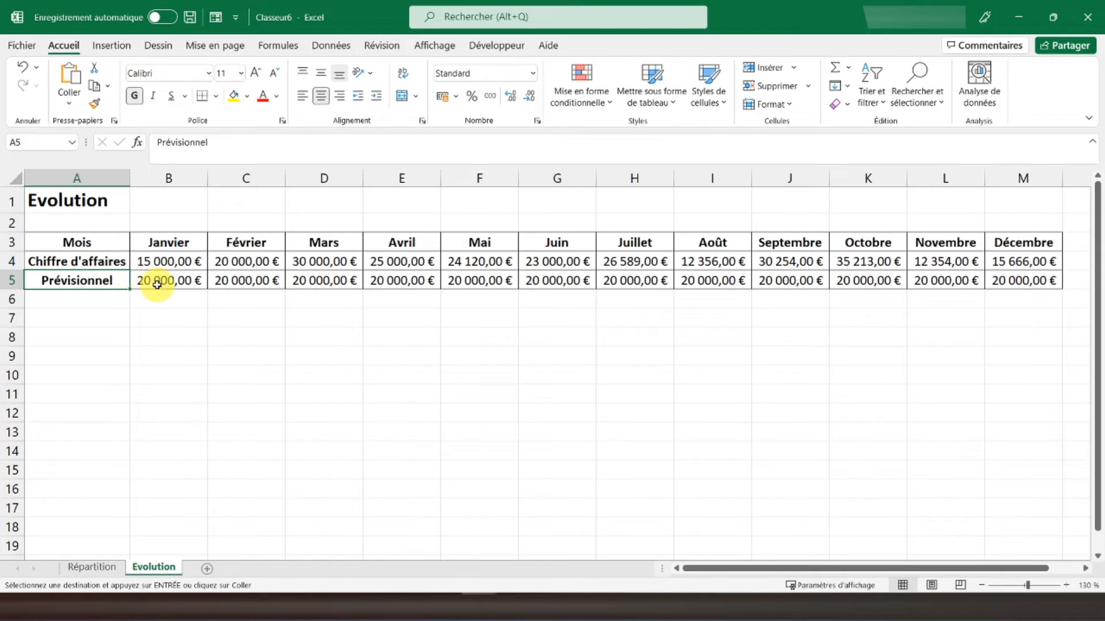
Insert a 2D clustered column chart from the monthly table in A3:M5.
{"action": "left_click", "coordinate": [89, 241]}
{"action": "left_click_drag", "start_coordinate": [89, 241], "coordinate": [993, 282]}
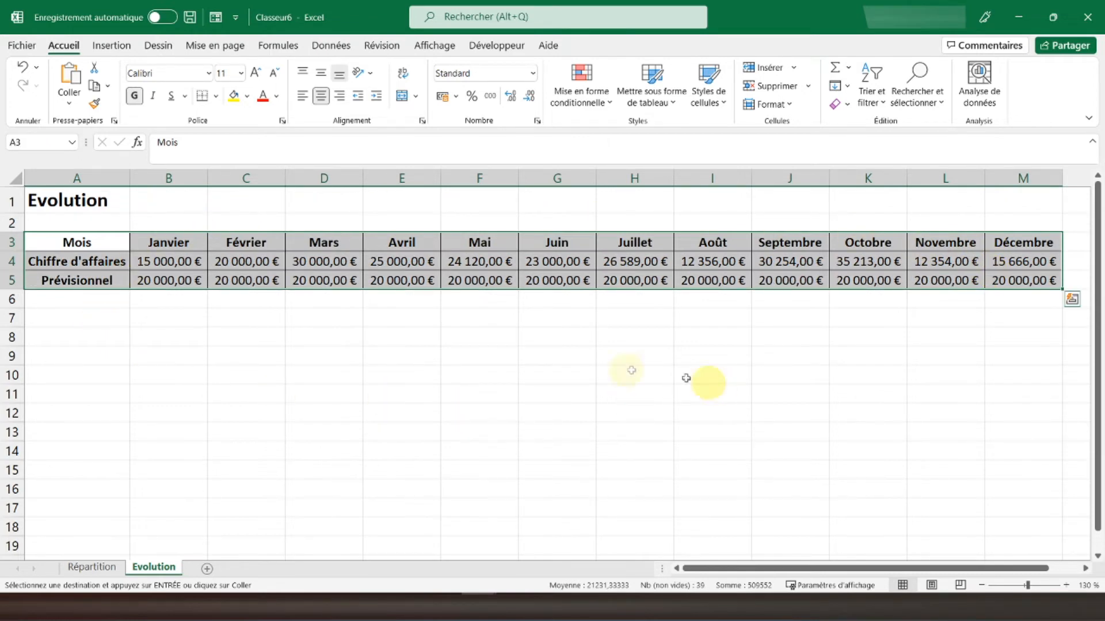
{"action": "left_click", "coordinate": [110, 53]}
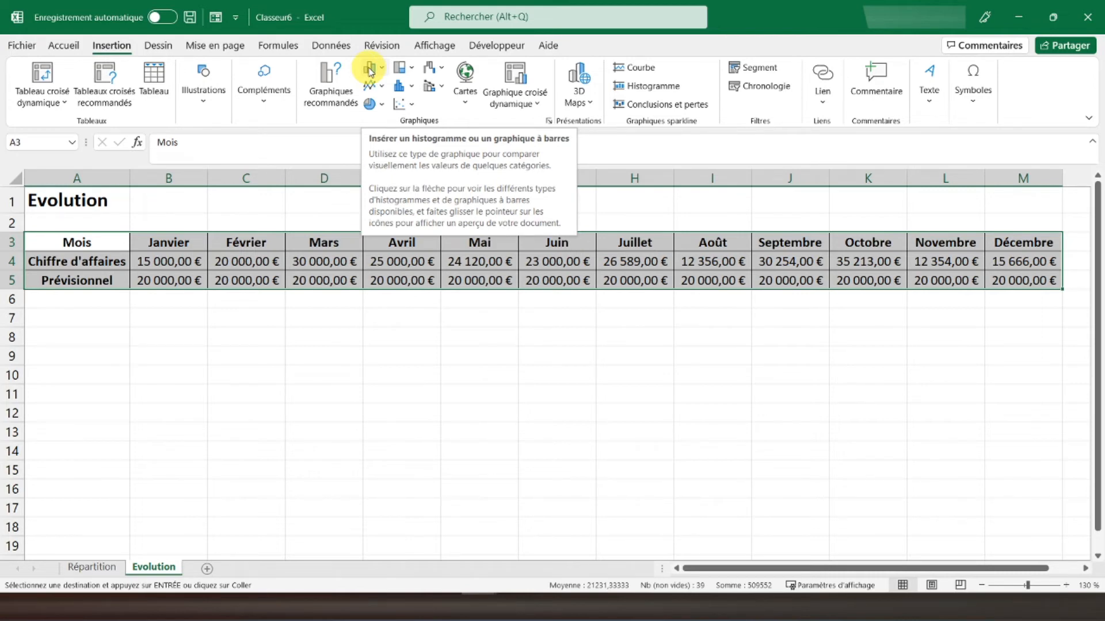
{"action": "left_click", "coordinate": [370, 70]}
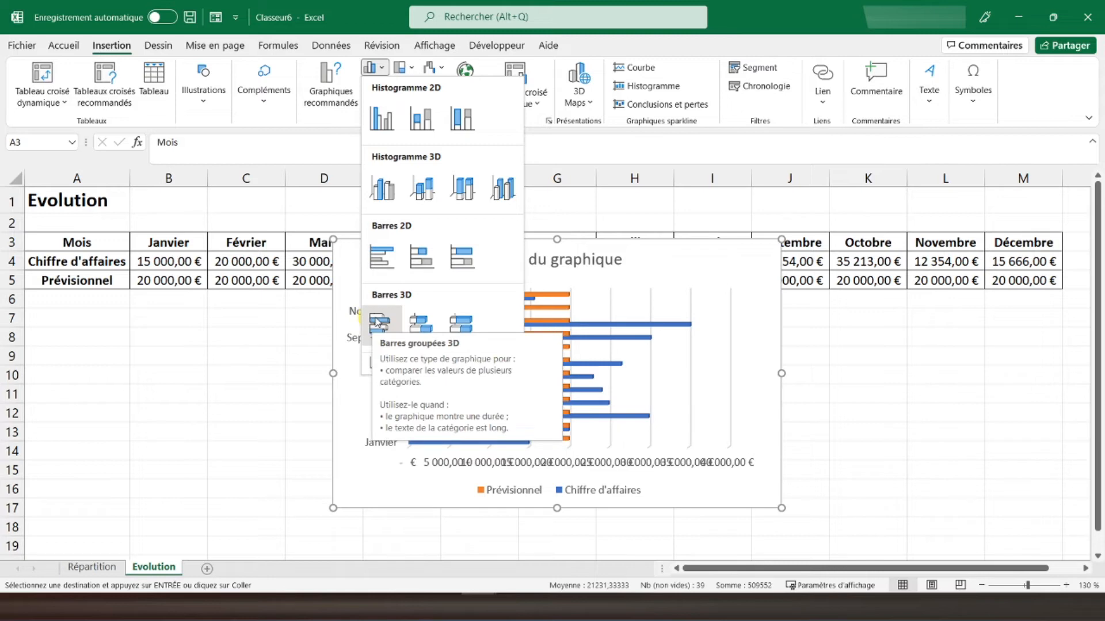
{"action": "left_click", "coordinate": [380, 119]}
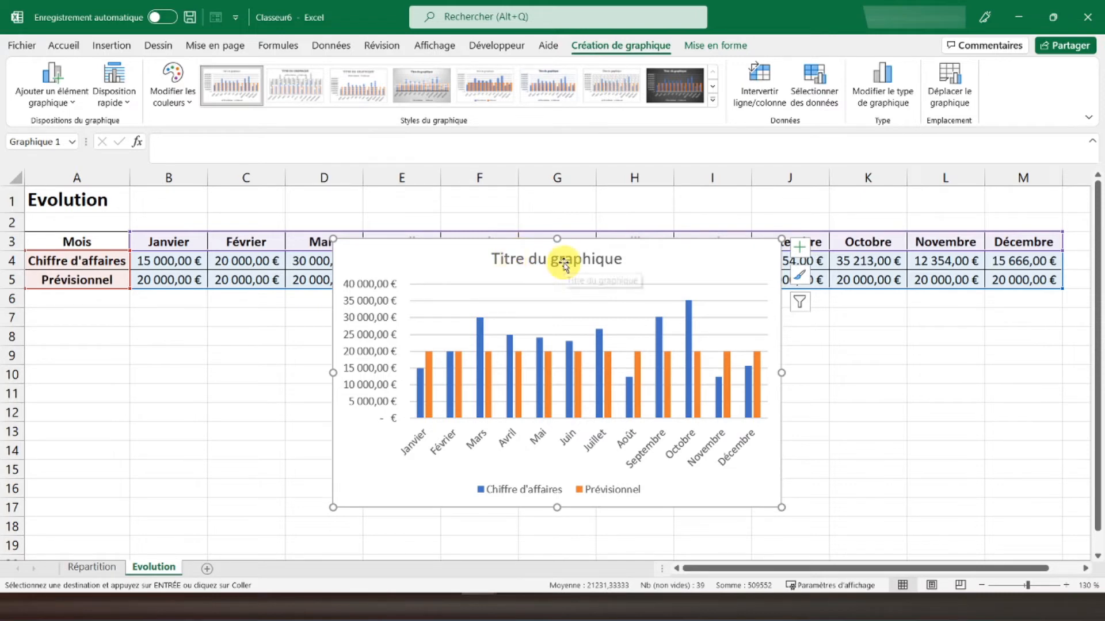
Change the column chart's title to "Evolution du chiffre d'affaires".
{"action": "left_click", "coordinate": [493, 264]}
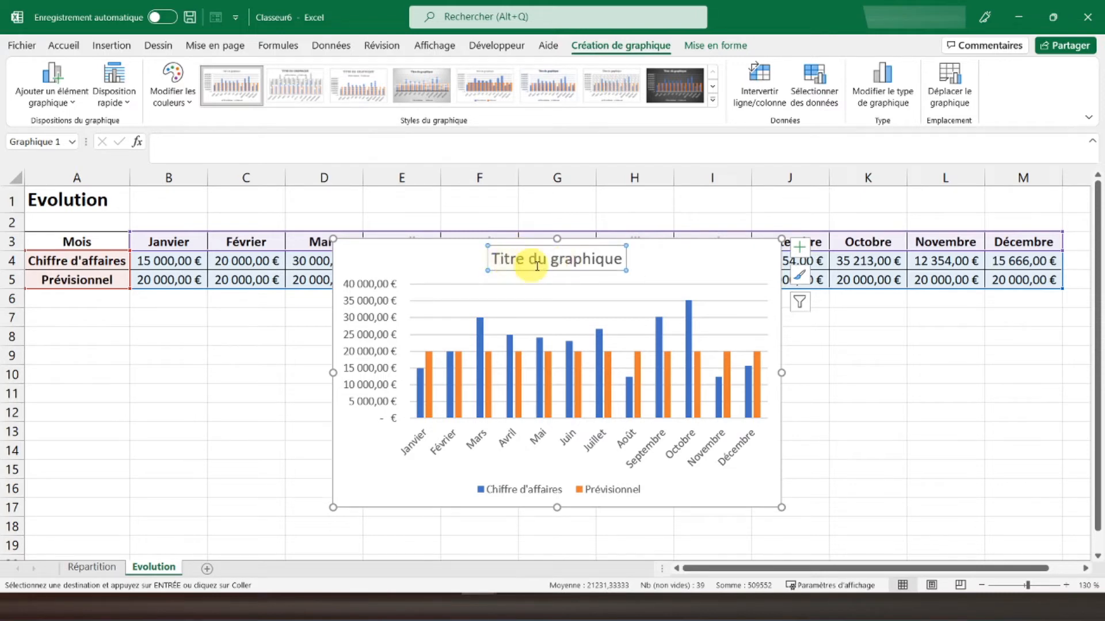
{"action": "left_click_drag", "start_coordinate": [493, 257], "coordinate": [646, 256]}
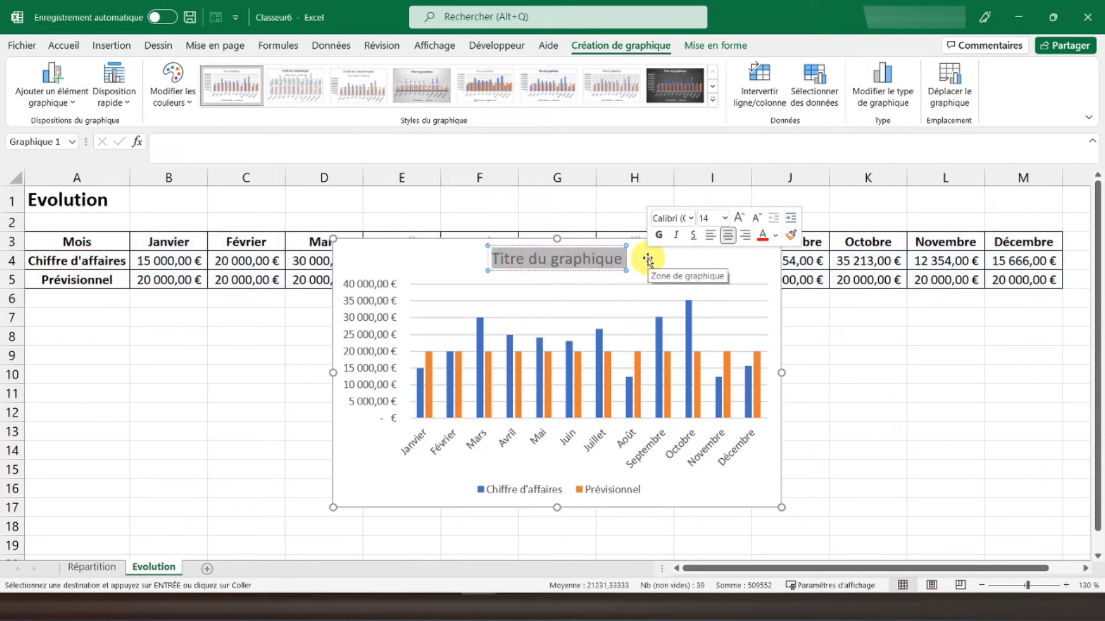
{"action": "type", "text": "Evolution du chiffre d'affaires"}
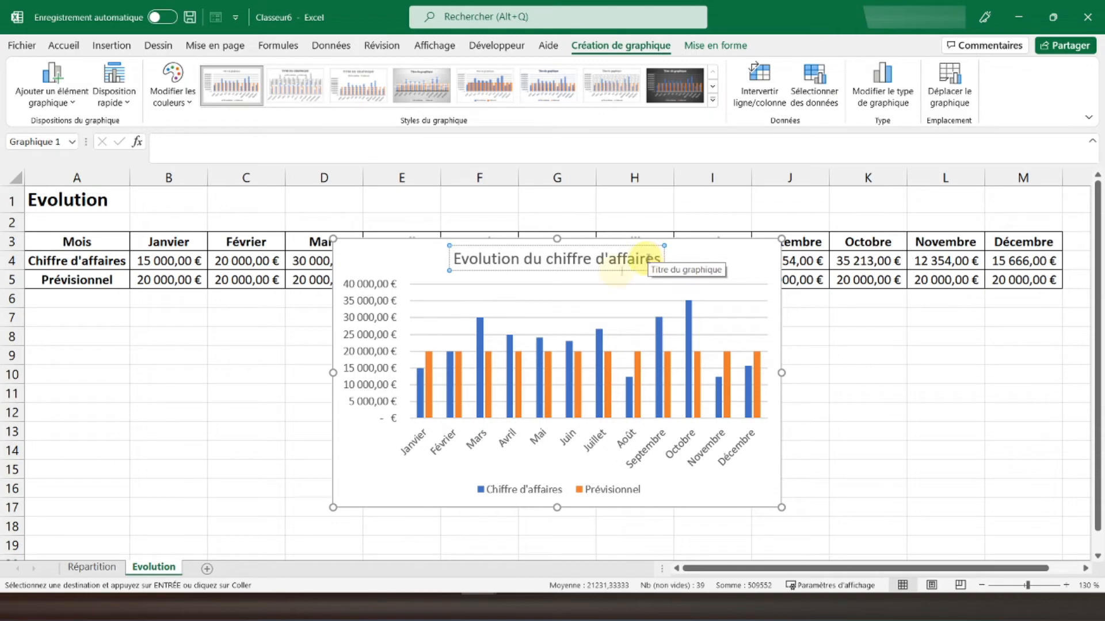
{"action": "left_click", "coordinate": [366, 257]}
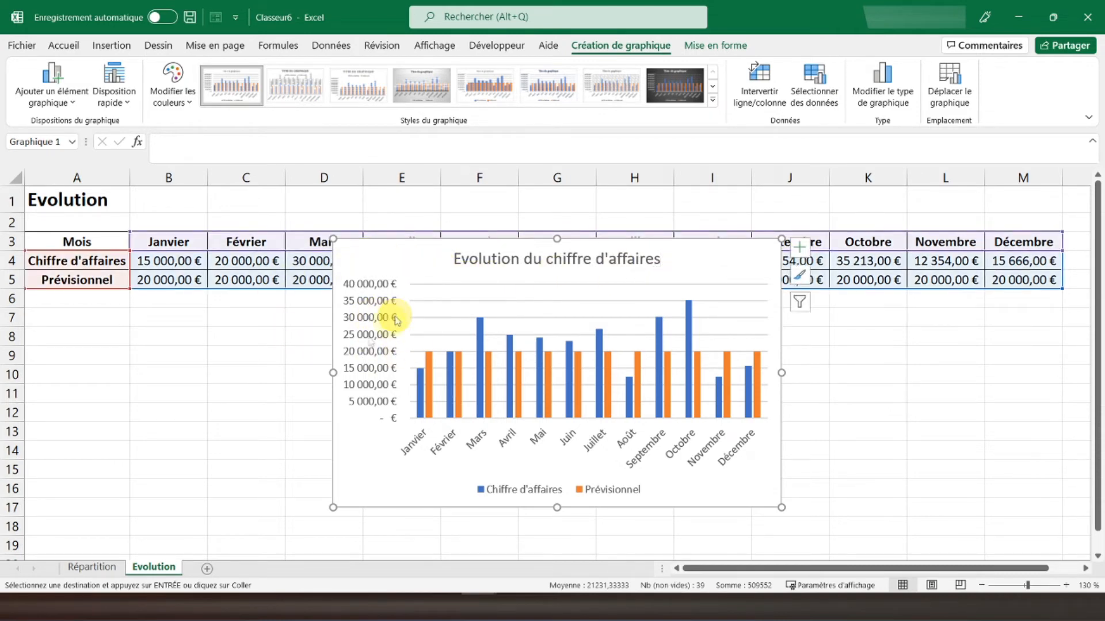
Widen the chart to span columns A to M and lower its top edge to row 7, clear of the table.
{"action": "left_click_drag", "start_coordinate": [332, 372], "coordinate": [51, 380]}
{"action": "left_click_drag", "start_coordinate": [784, 374], "coordinate": [1062, 352]}
{"action": "left_click_drag", "start_coordinate": [559, 239], "coordinate": [556, 322]}
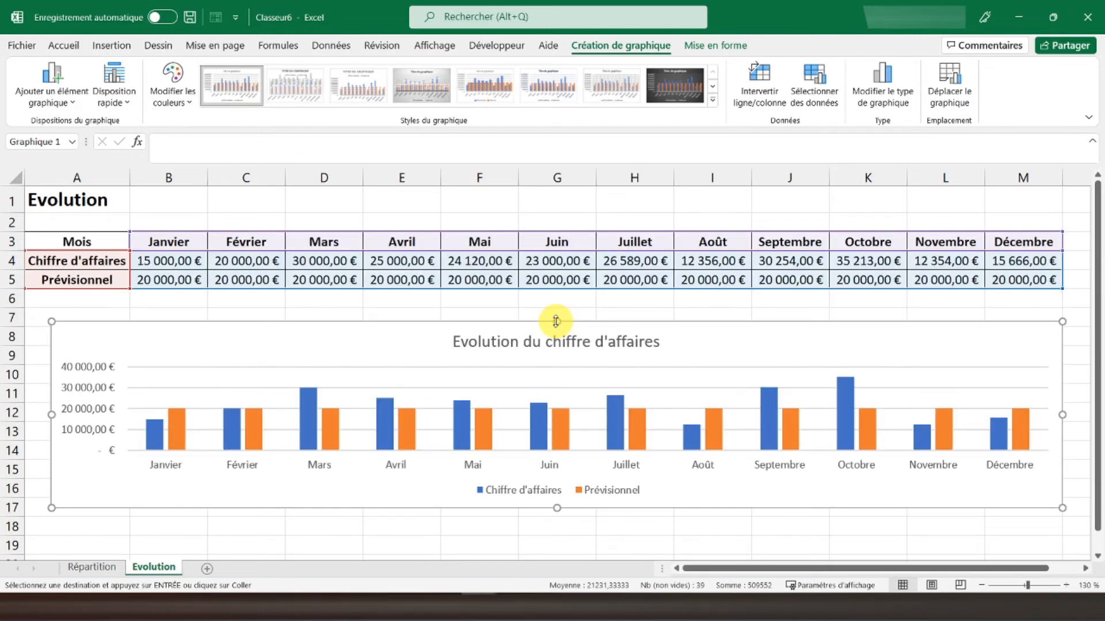
{"action": "left_click", "coordinate": [501, 337]}
{"action": "left_click_drag", "start_coordinate": [501, 309], "coordinate": [500, 309]}
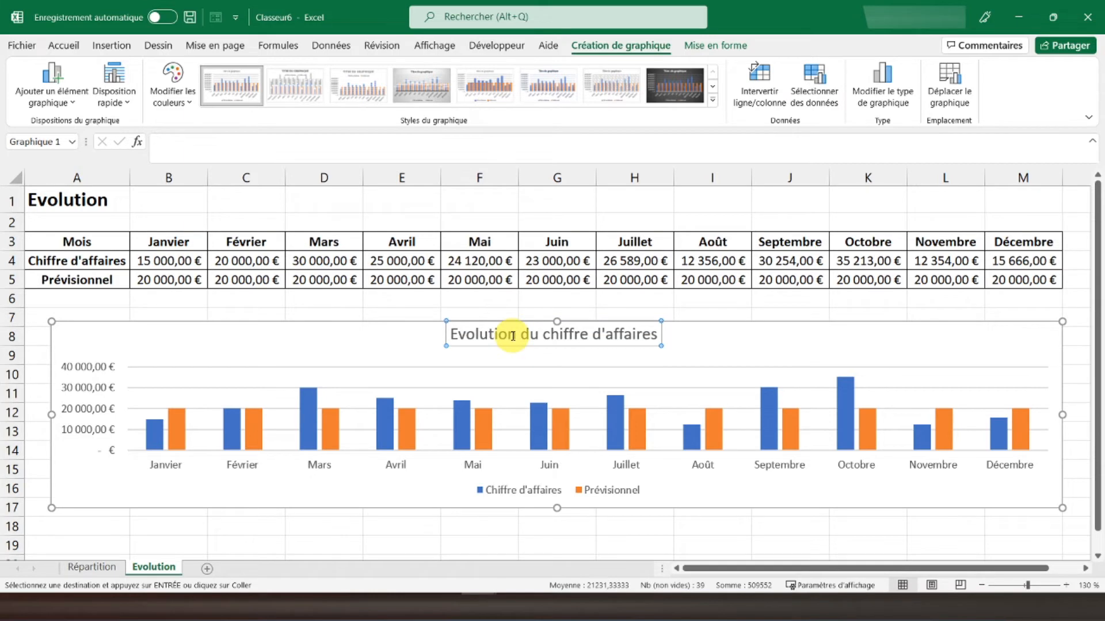
{"action": "left_click", "coordinate": [76, 51]}
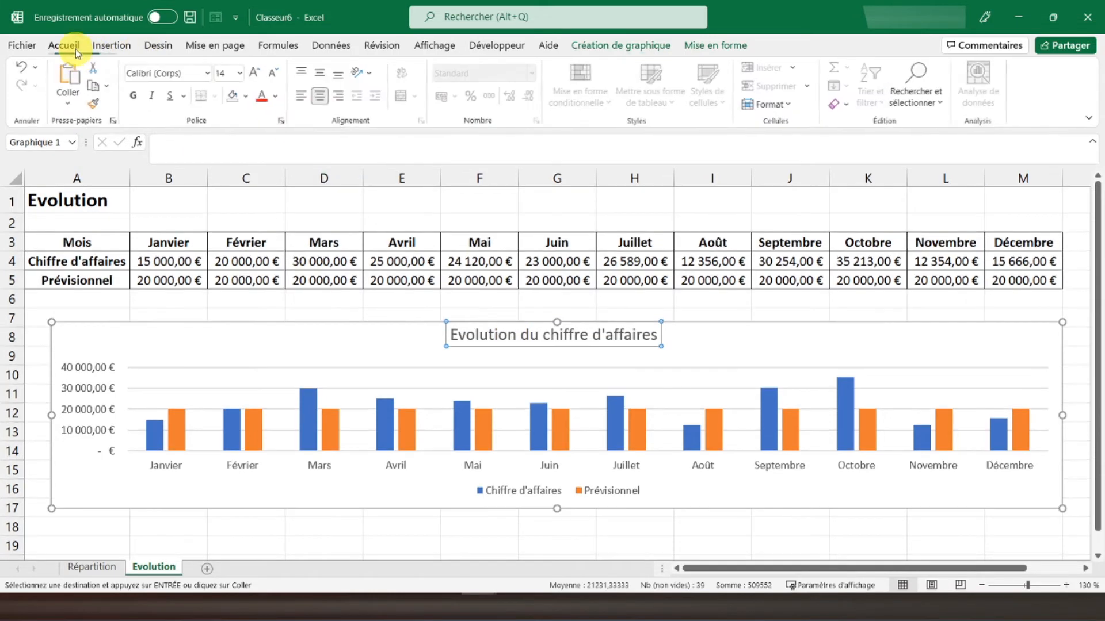
{"action": "left_click", "coordinate": [24, 72]}
Move the whole chart up to sit directly beneath the monthly table, starting in row 6.
{"action": "left_click_drag", "start_coordinate": [345, 341], "coordinate": [347, 303]}
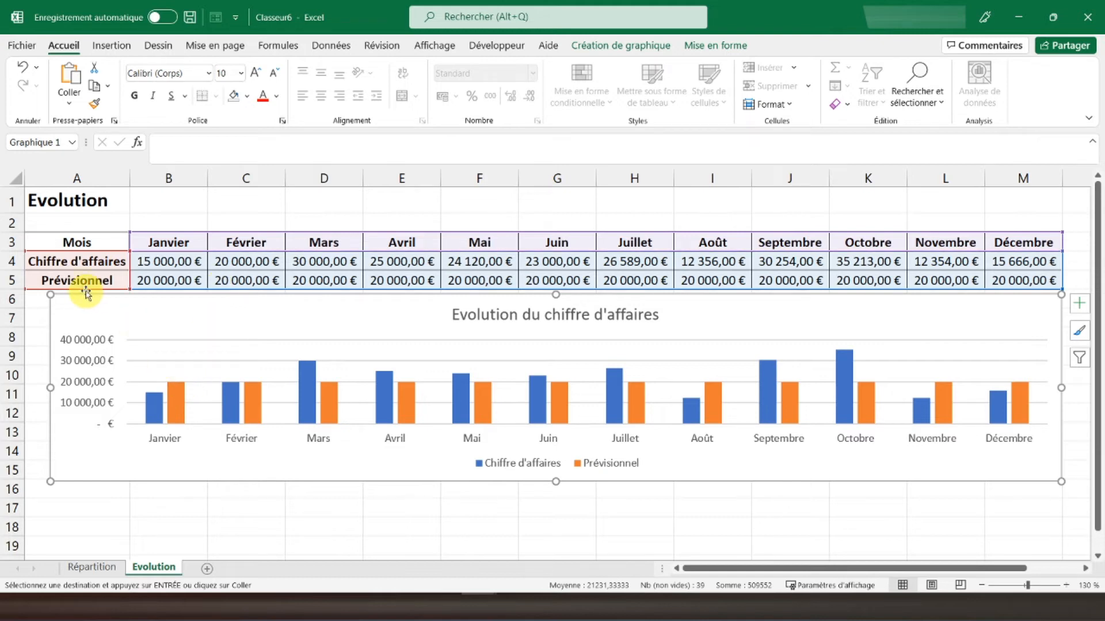
{"action": "mouse_move", "coordinate": [167, 409]}
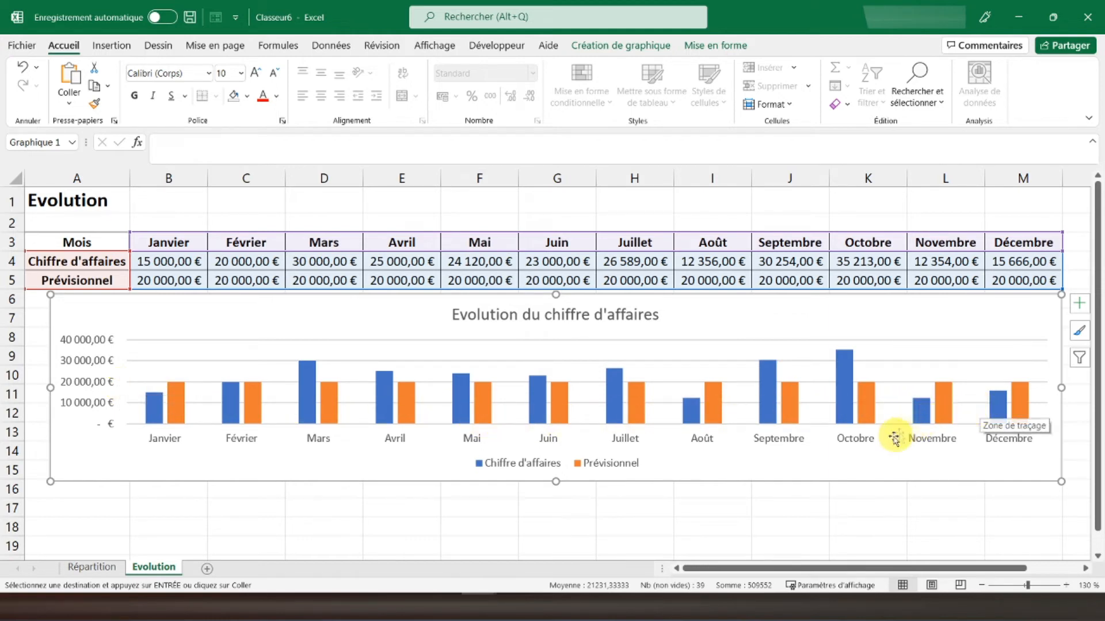
Change the chart type of the monthly revenue chart to Graphique combiné with the Colonne groupée - Ligne layout.
{"action": "right_click", "coordinate": [718, 470]}
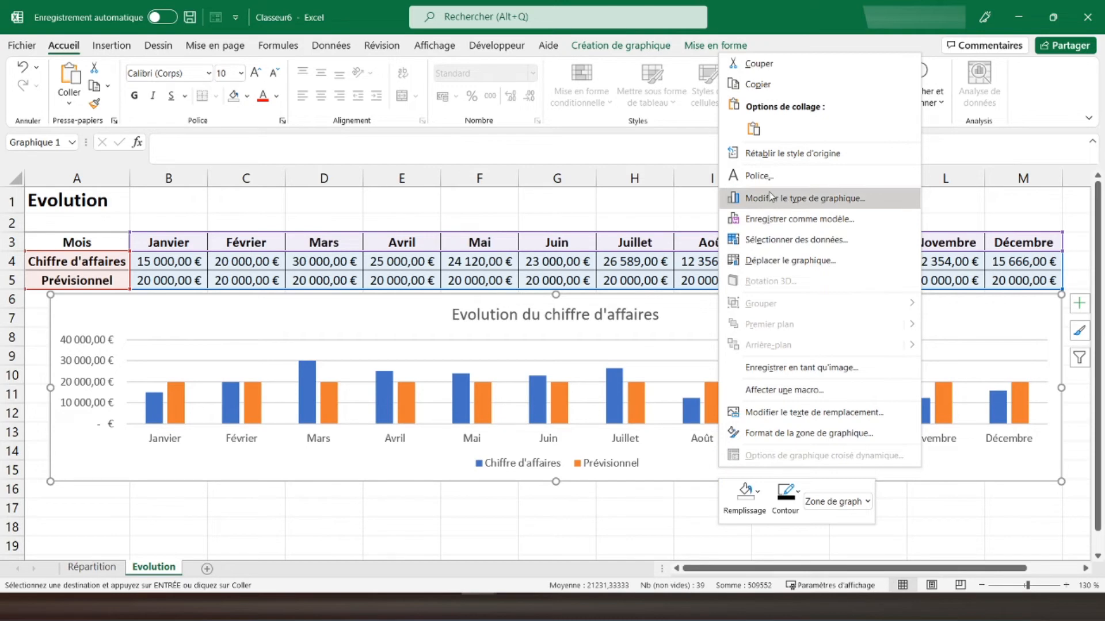
{"action": "left_click", "coordinate": [871, 199]}
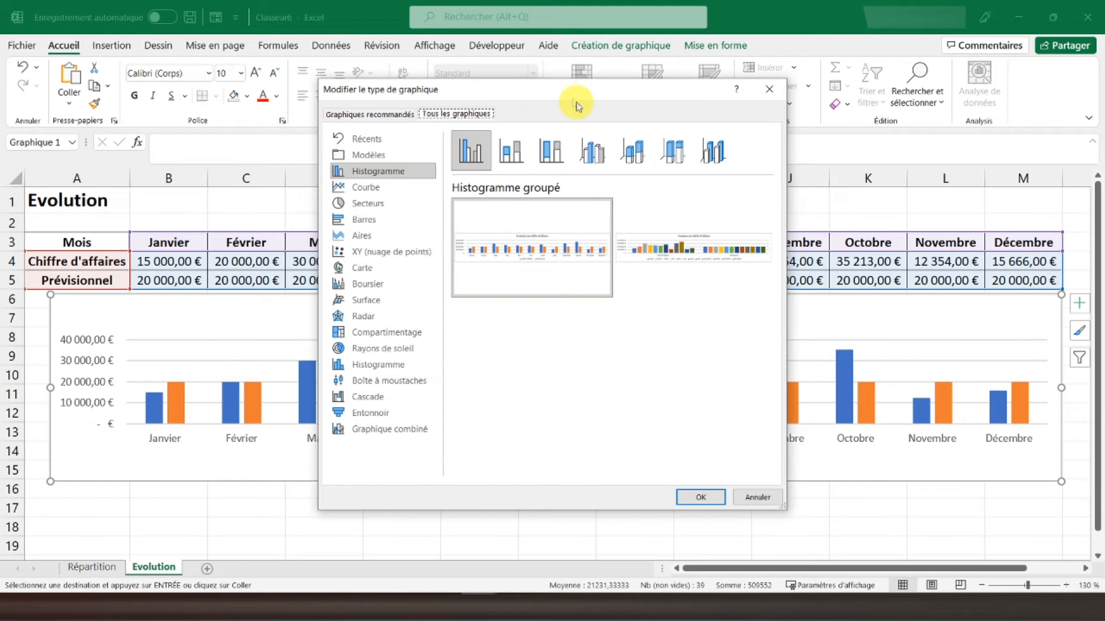
{"action": "left_click_drag", "start_coordinate": [569, 97], "coordinate": [557, 114]}
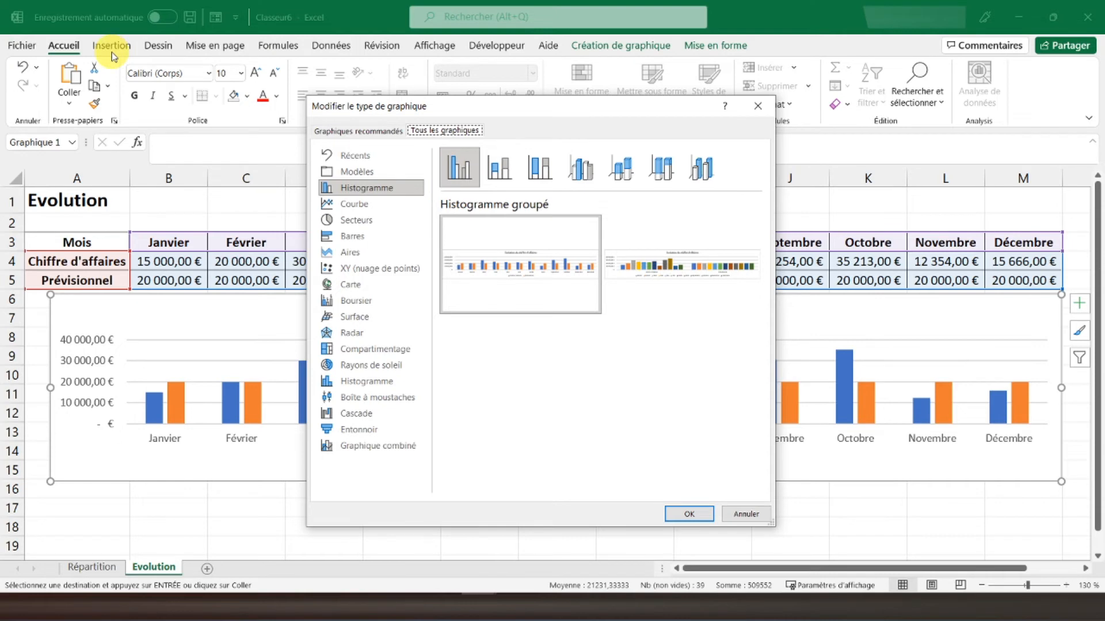
{"action": "left_click", "coordinate": [363, 447]}
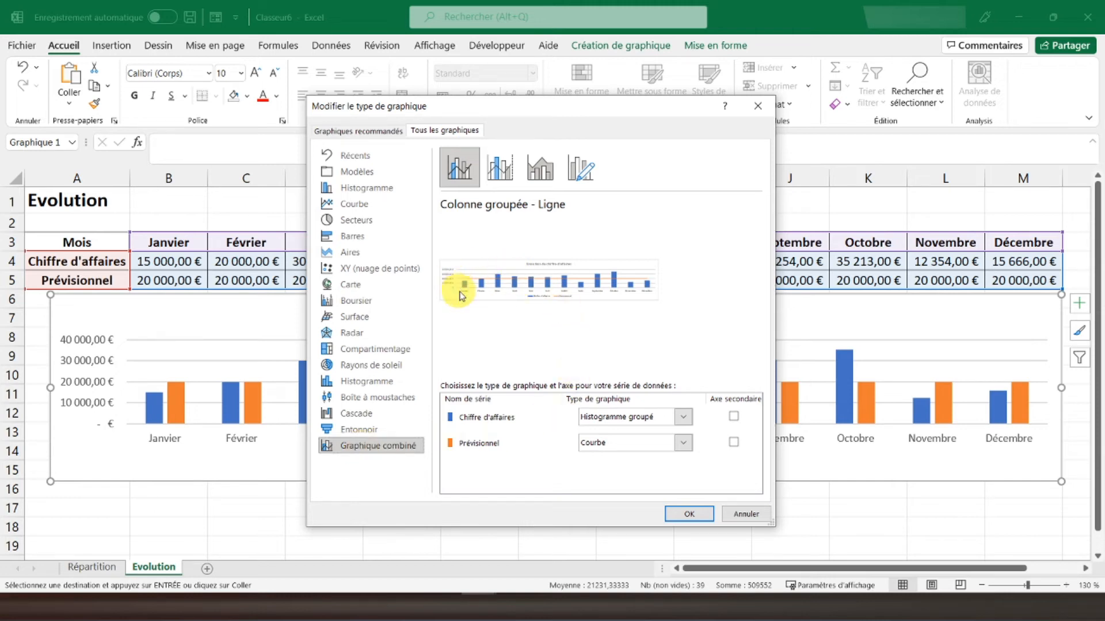
Try the Prévisionnel series as Histogramme groupé, Courbe and a stacked line with markers in the combined chart.
{"action": "left_click", "coordinate": [684, 443]}
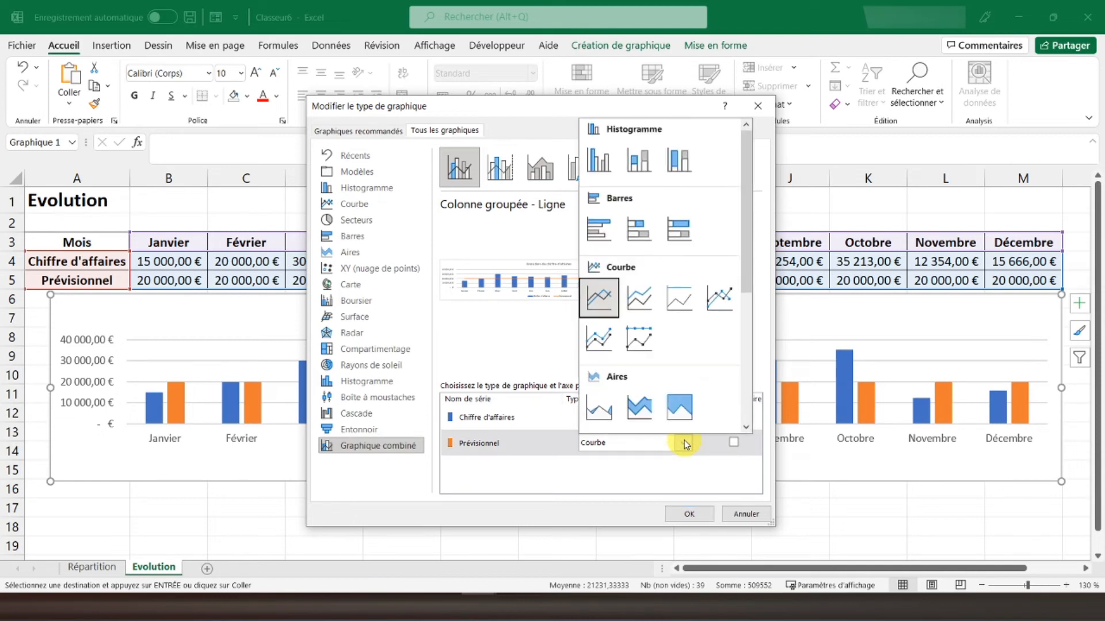
{"action": "left_click", "coordinate": [597, 158]}
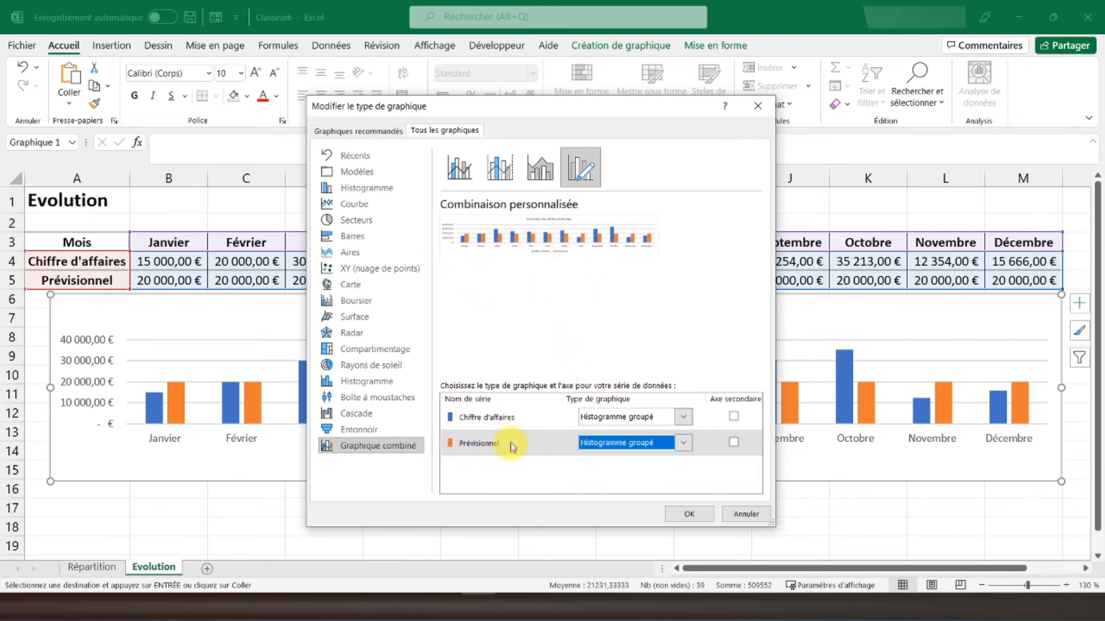
{"action": "left_click", "coordinate": [686, 443]}
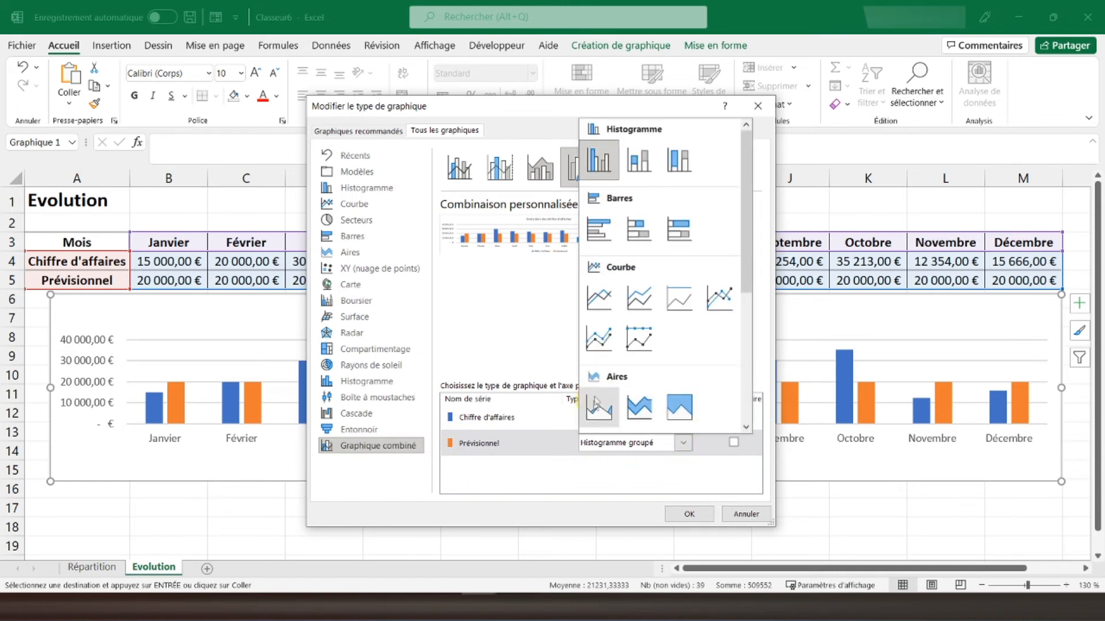
{"action": "left_click", "coordinate": [600, 298]}
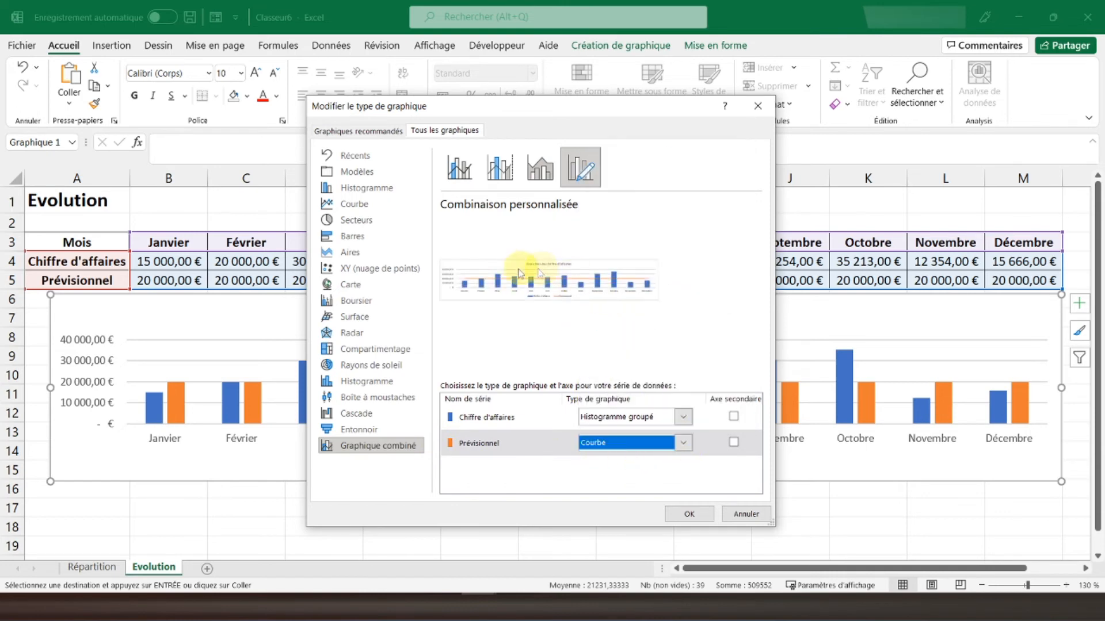
{"action": "left_click", "coordinate": [683, 445]}
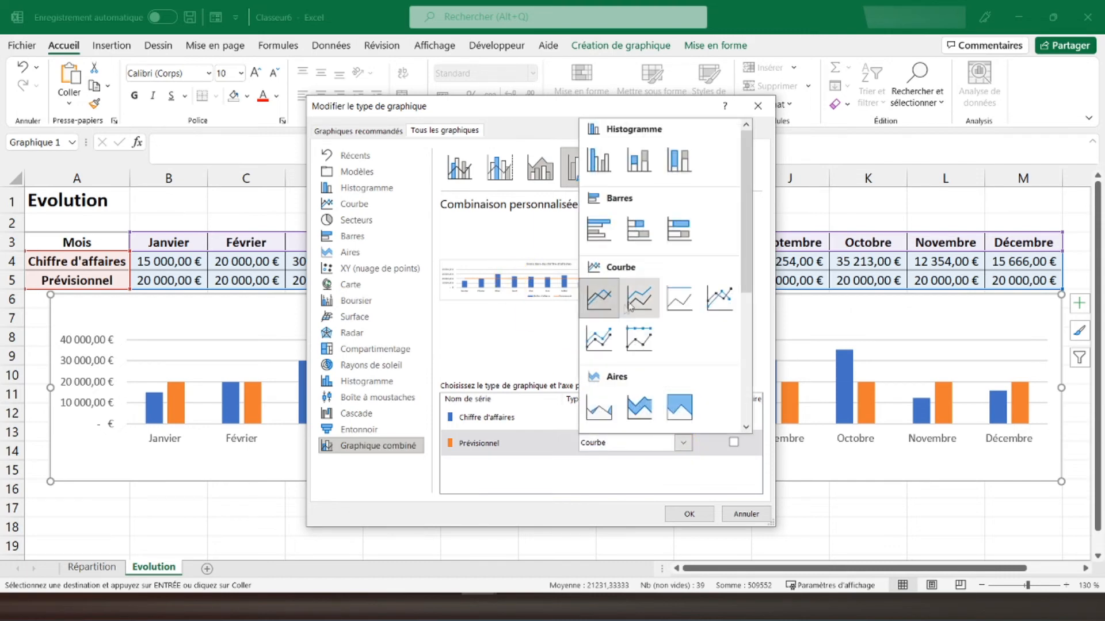
{"action": "left_click", "coordinate": [598, 344]}
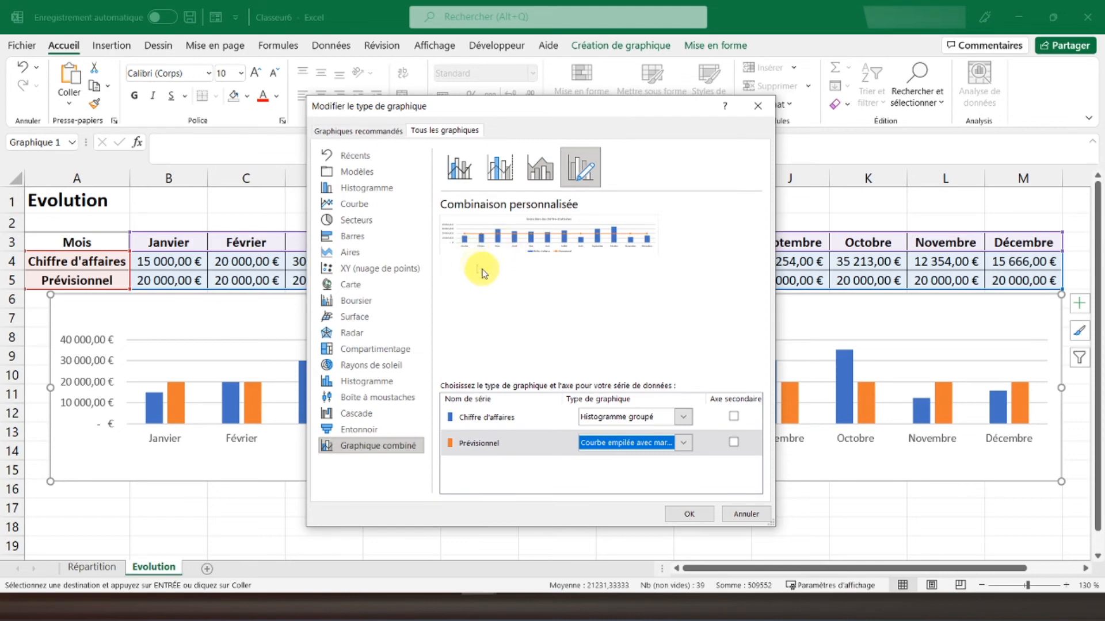
Set the Prévisionnel series to the plain Courbe type and apply the combined chart.
{"action": "left_click", "coordinate": [680, 444]}
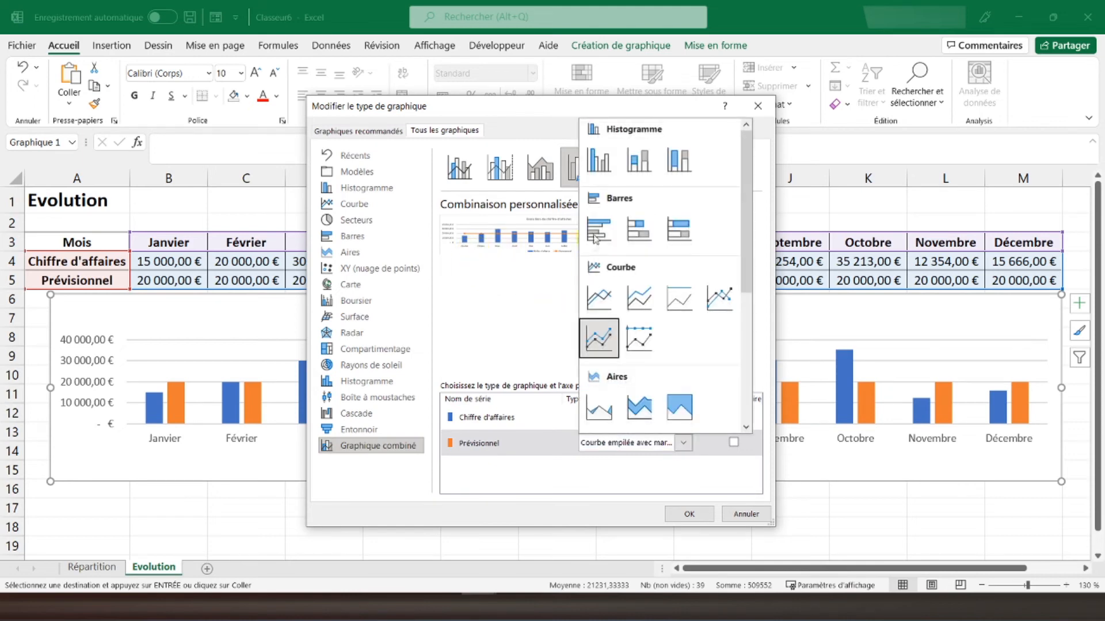
{"action": "left_click", "coordinate": [594, 301]}
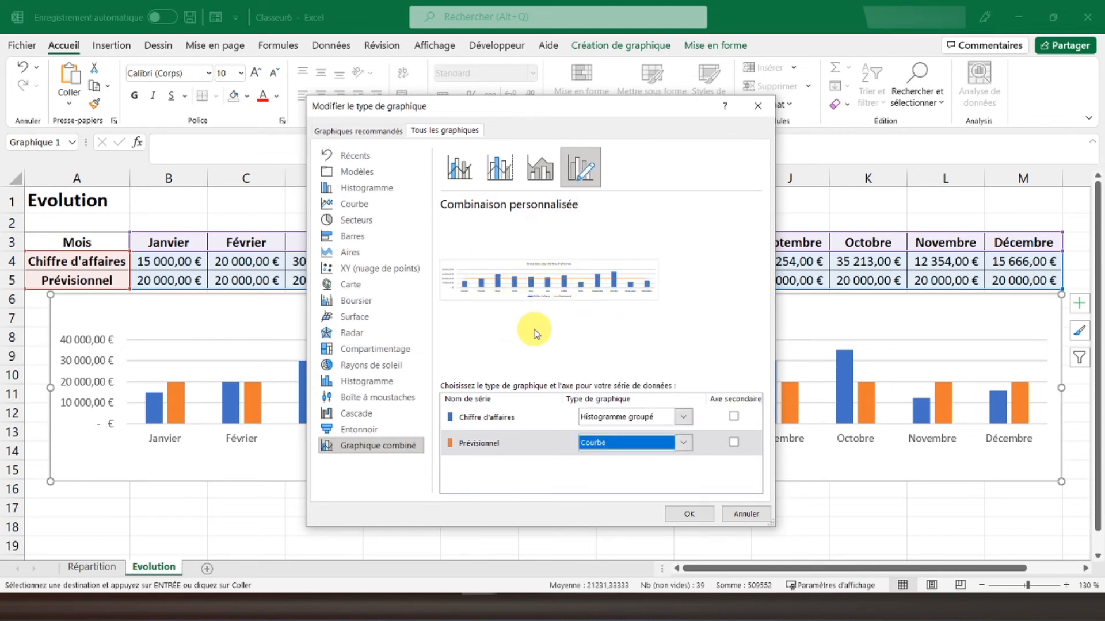
{"action": "left_click", "coordinate": [691, 515]}
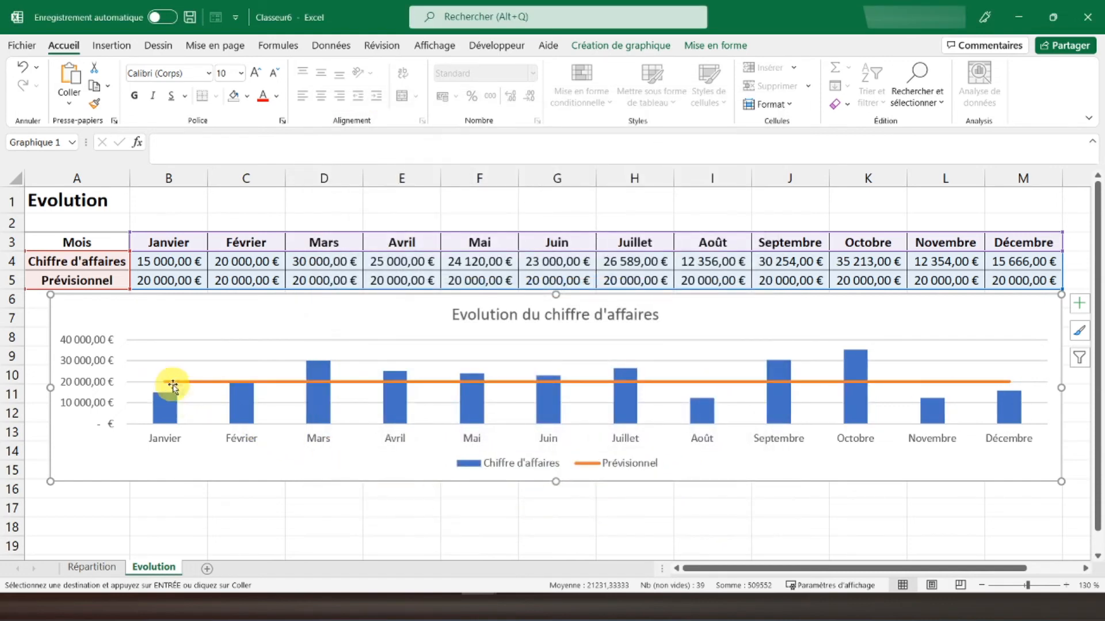
Format the Prévisionnel line in standard red with a width of 2,75 pt and close the series formatting.
{"action": "left_click", "coordinate": [718, 383]}
{"action": "double_click", "coordinate": [718, 382]}
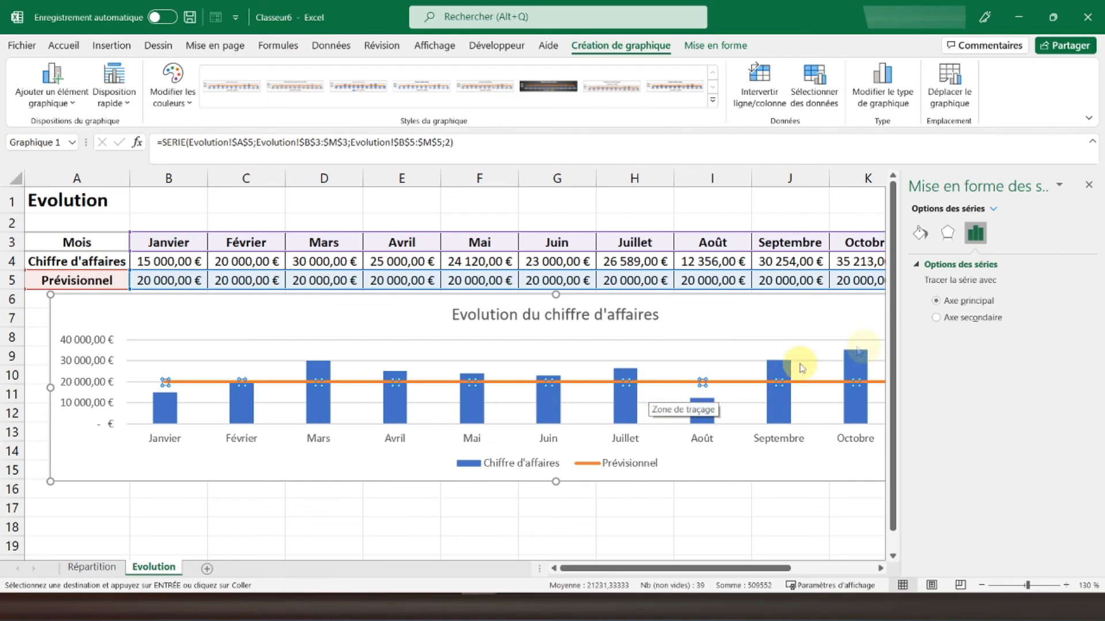
{"action": "left_click", "coordinate": [920, 235]}
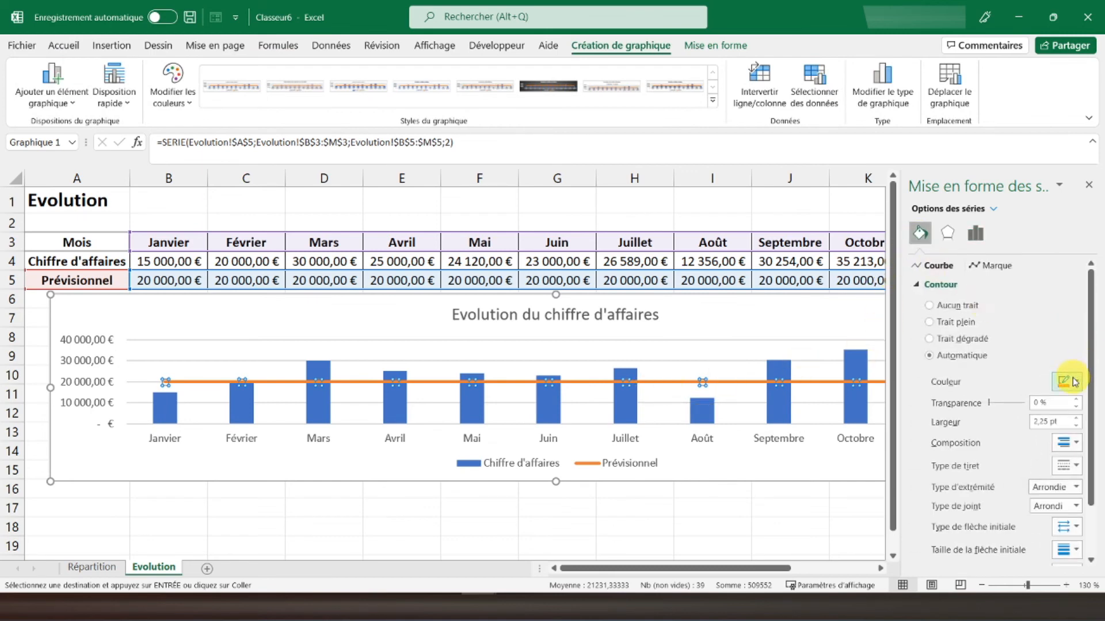
{"action": "left_click", "coordinate": [1074, 385]}
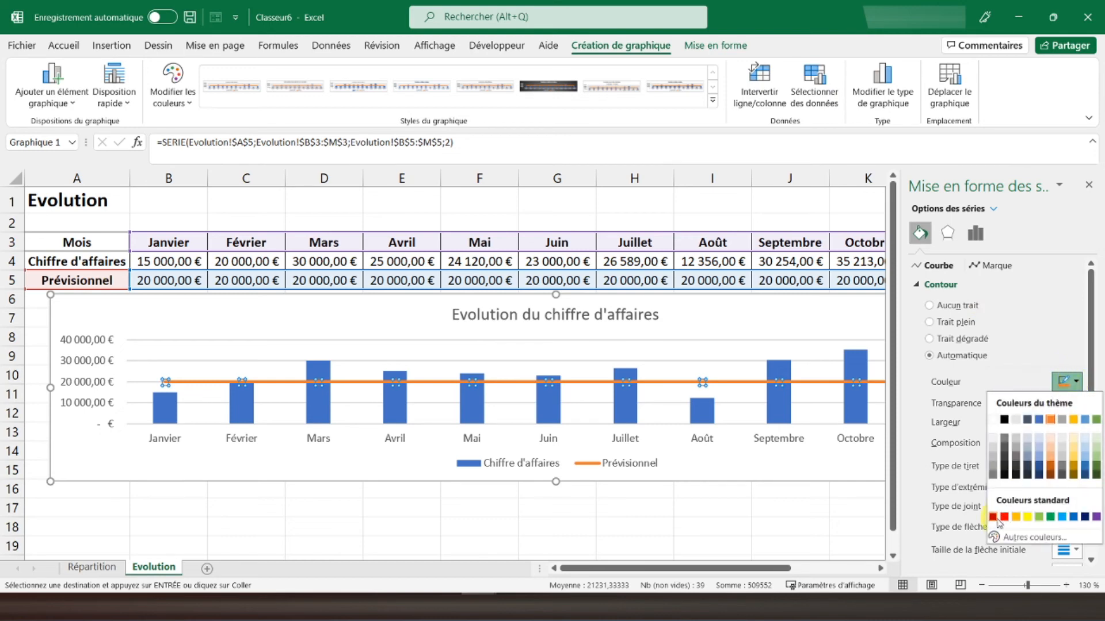
{"action": "left_click", "coordinate": [1004, 517]}
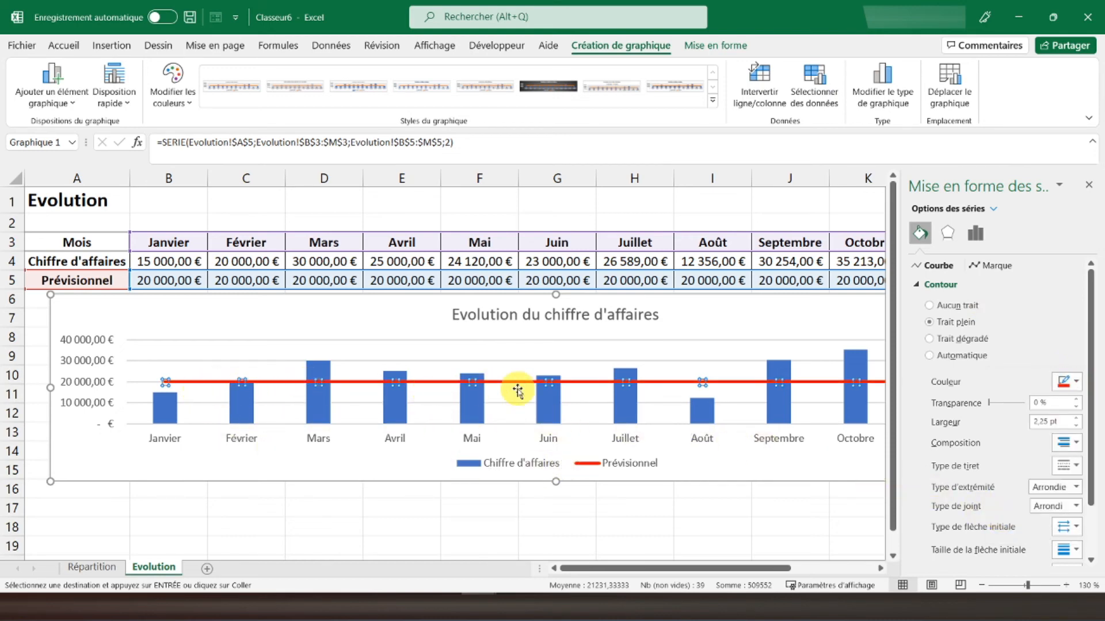
{"action": "left_click", "coordinate": [1078, 419]}
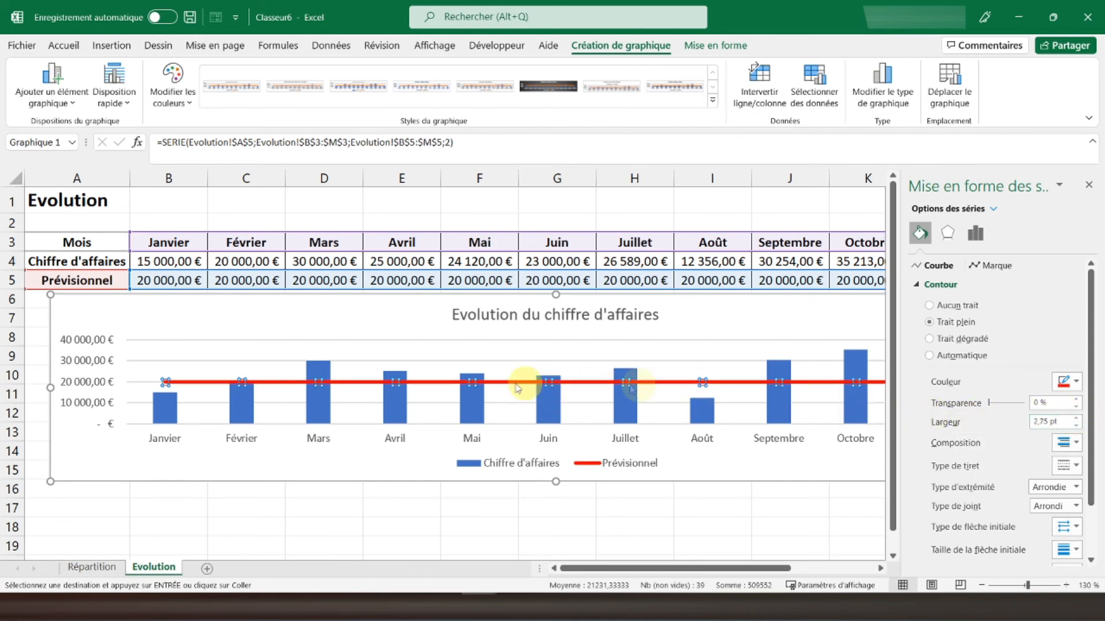
{"action": "left_click", "coordinate": [328, 499]}
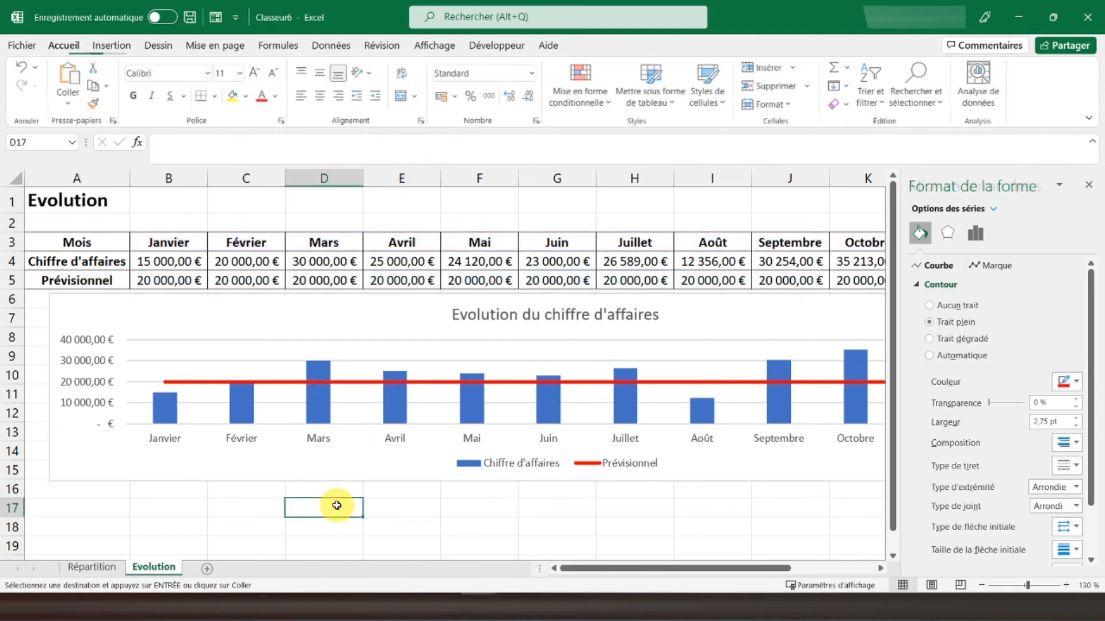
{"action": "left_click", "coordinate": [1088, 185]}
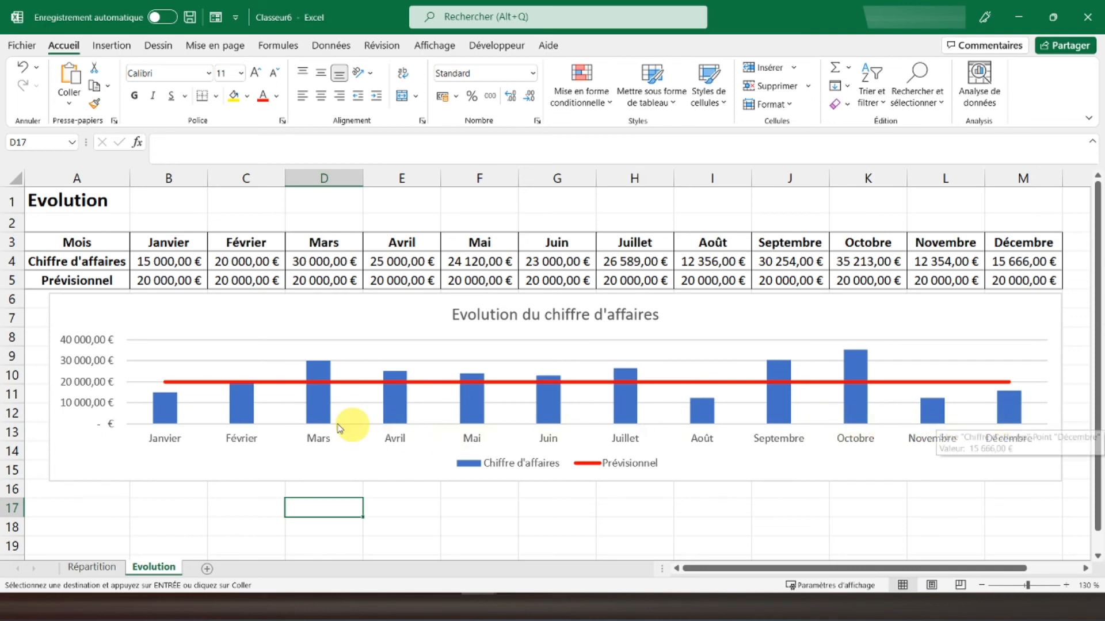
Set the gap width of the Chiffre d'affaires columns to 100 %.
{"action": "left_click", "coordinate": [170, 411]}
{"action": "double_click", "coordinate": [170, 411]}
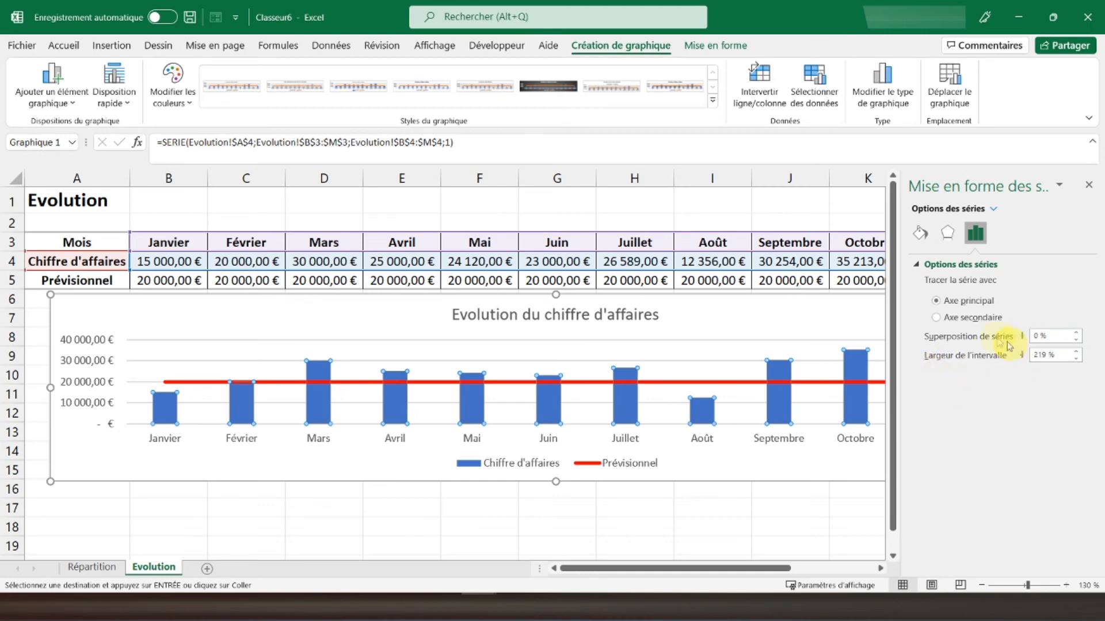
{"action": "double_click", "coordinate": [1049, 355]}
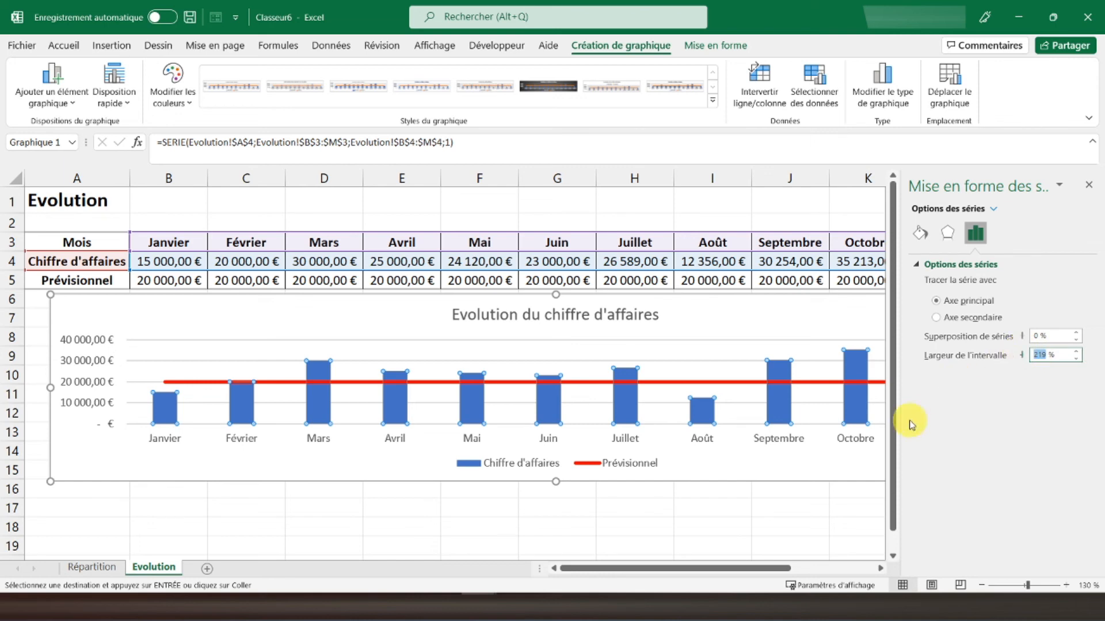
{"action": "type", "text": "100"}
{"action": "key", "text": "Return"}
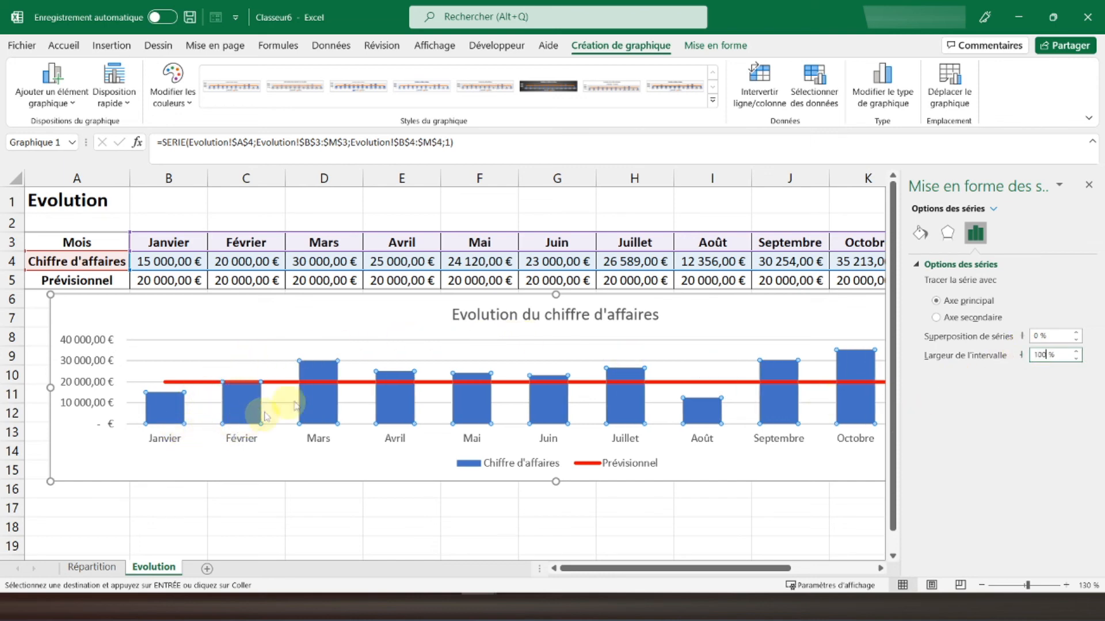
Reduce the gap width of the Chiffre d'affaires columns to 20 %, close the series formatting and select cell A1.
{"action": "key", "text": "BackSpace"}
{"action": "key", "text": "BackSpace"}
{"action": "key", "text": "BackSpace"}
{"action": "type", "text": "20"}
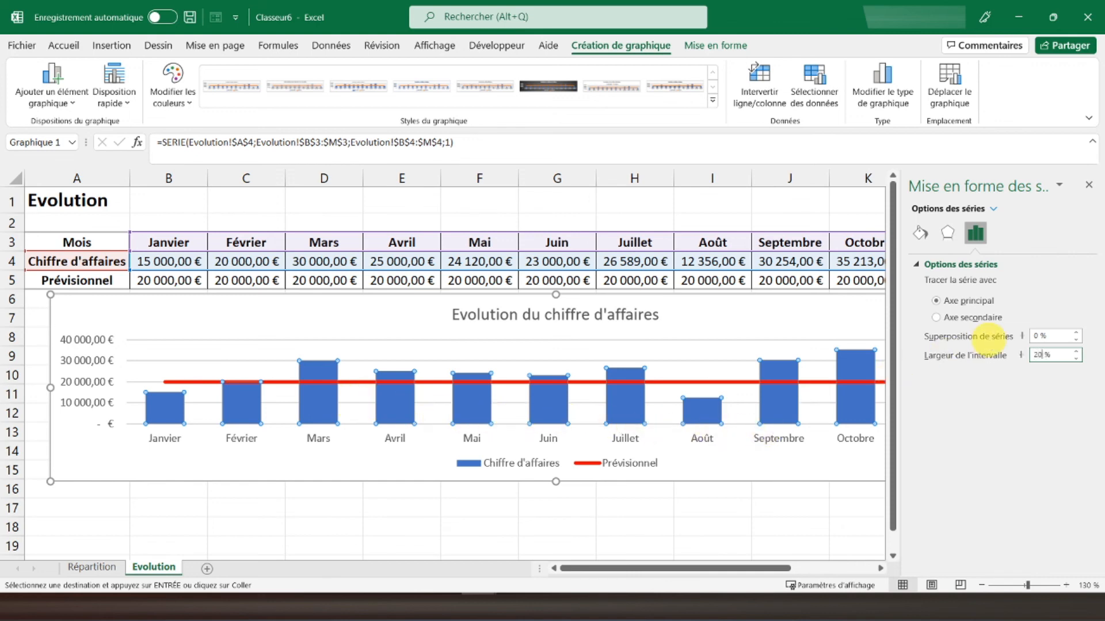
{"action": "key", "text": "Return"}
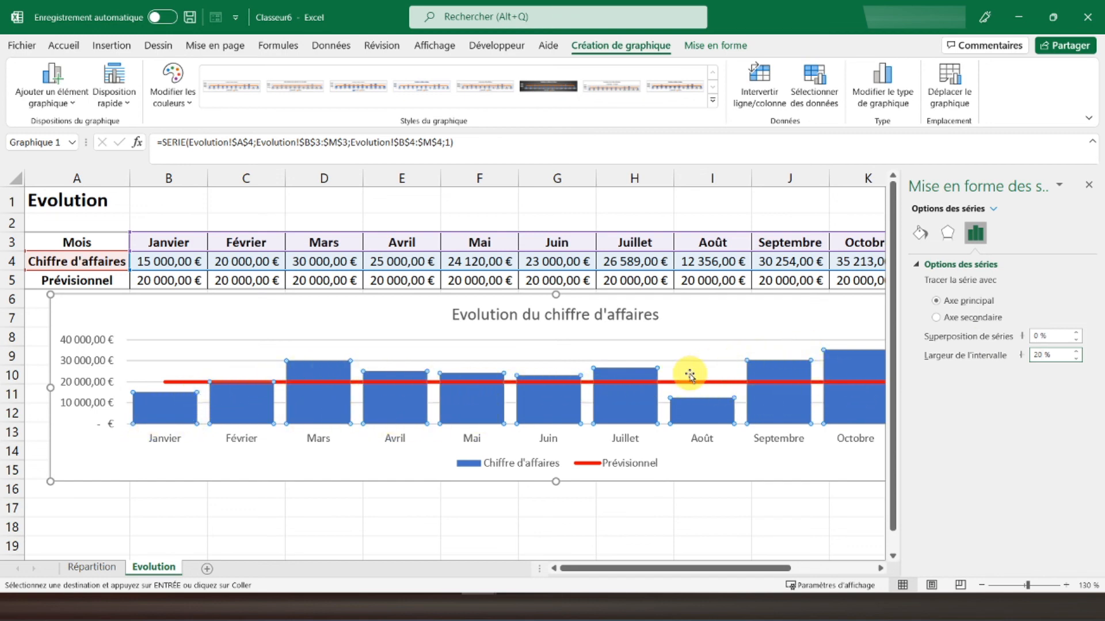
{"action": "left_click", "coordinate": [1089, 185]}
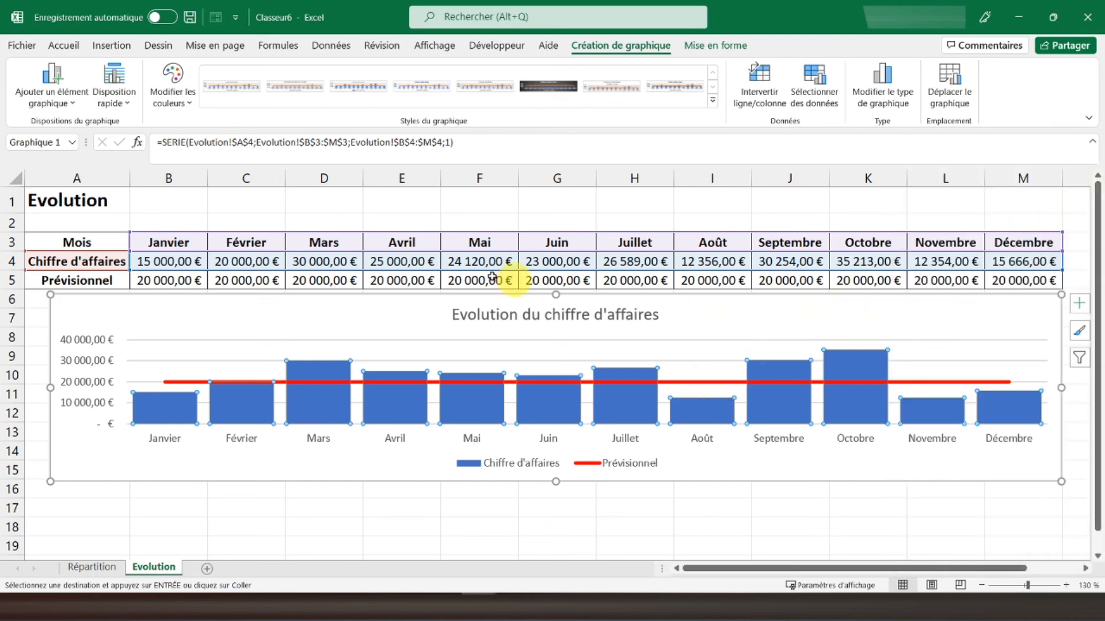
{"action": "left_click", "coordinate": [65, 197]}
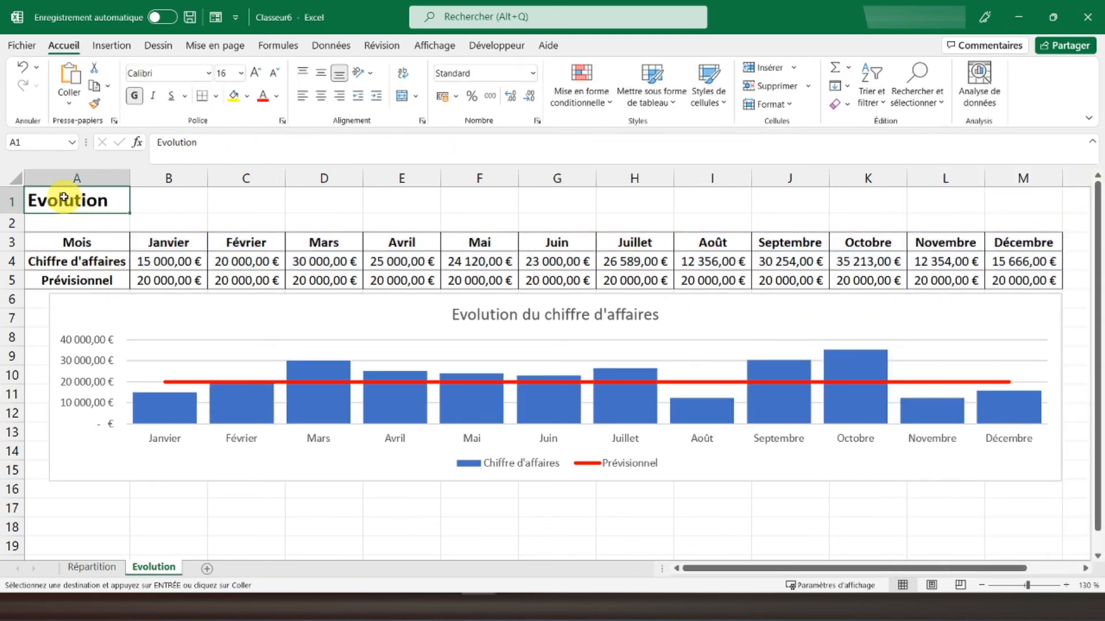